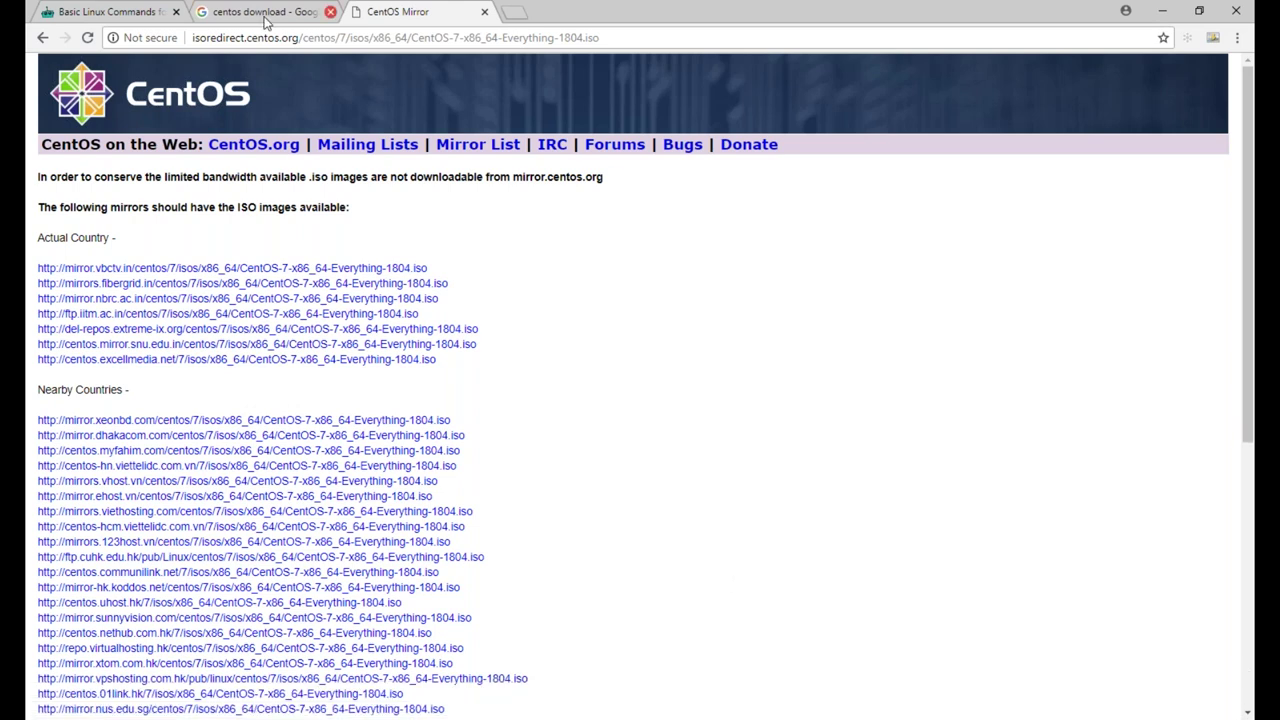
# - Return to the CentOS download page and start downloading the DVD ISO from one of the Actual Country mirrors
pyautogui.click(42, 37)
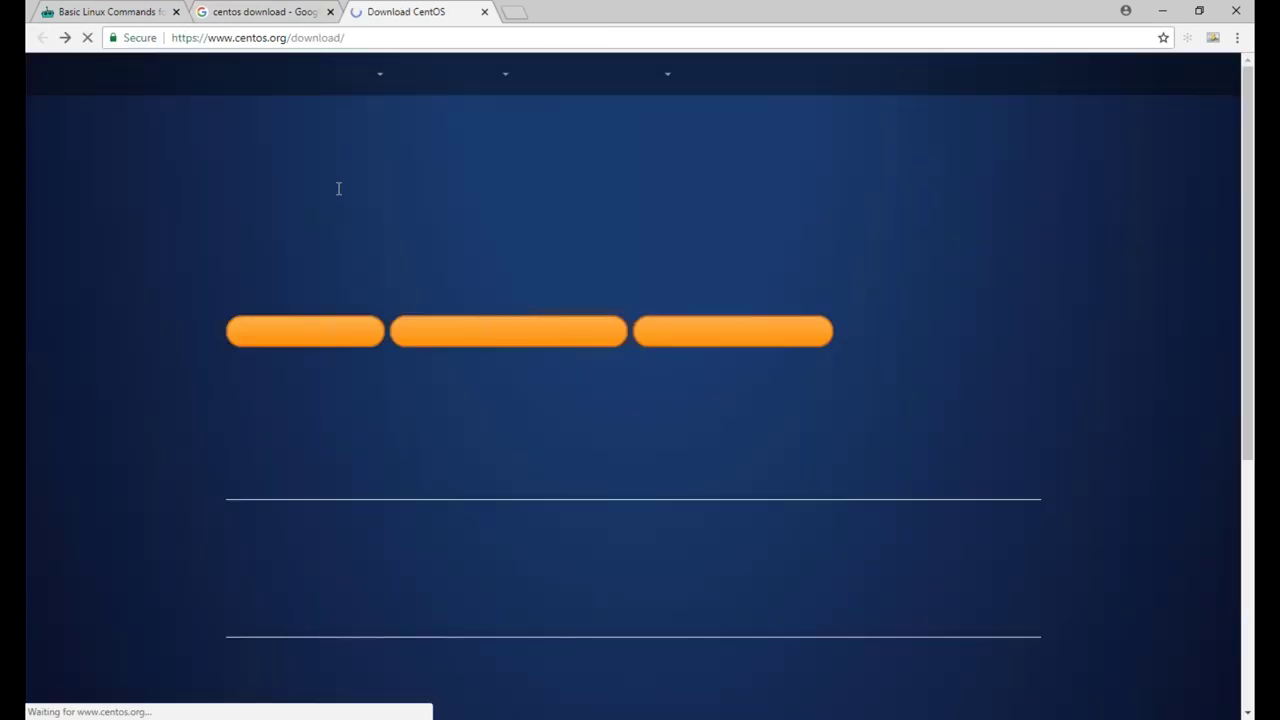
pyautogui.click(322, 336)
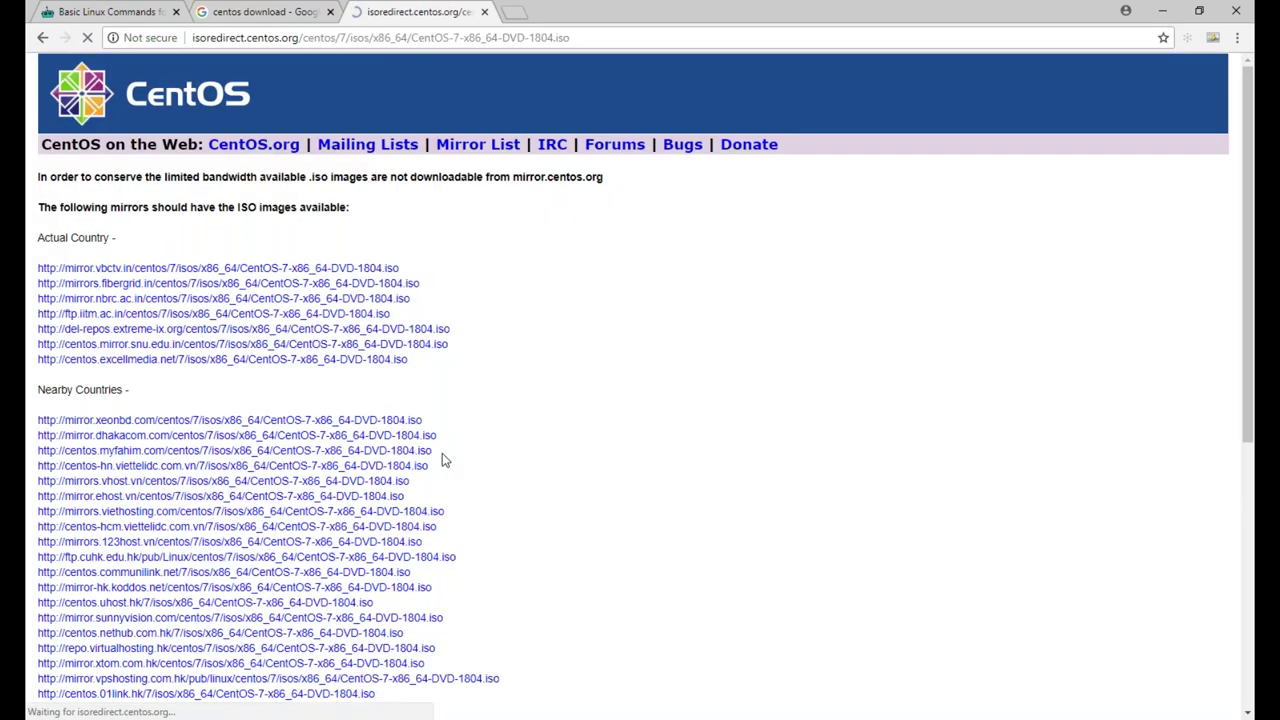
pyautogui.click(337, 268)
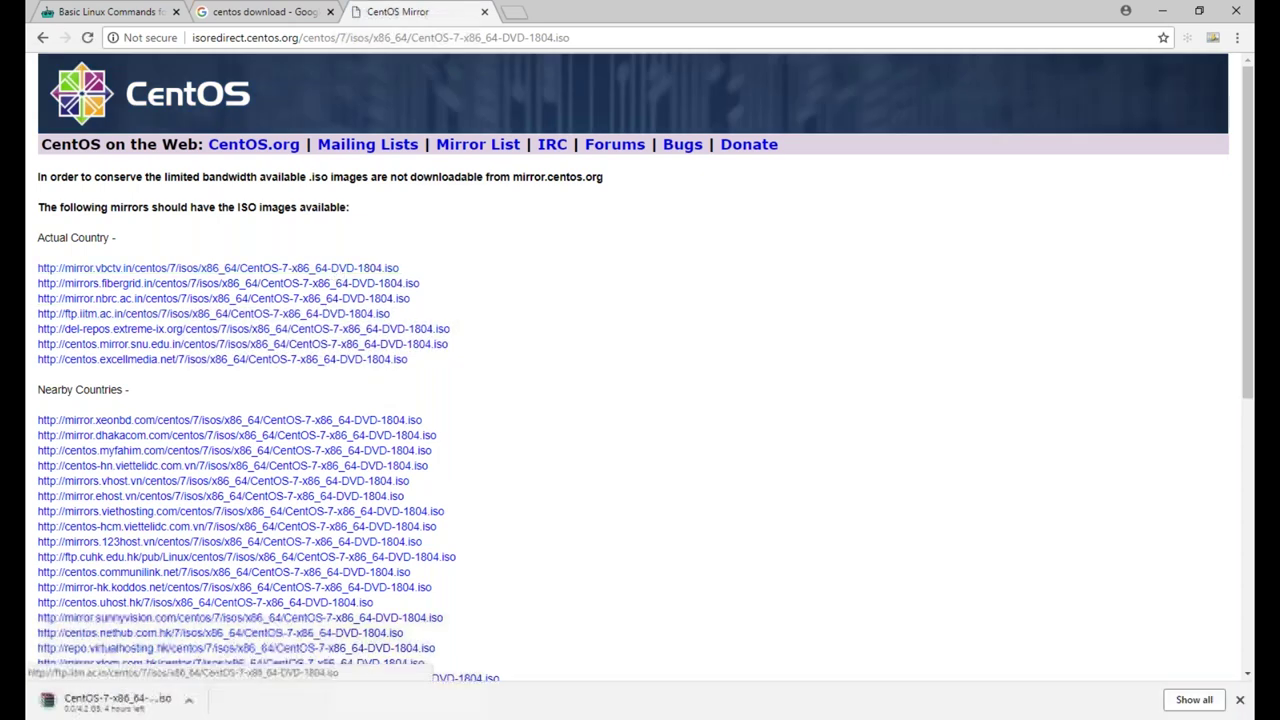
# - Cancel the DVD ISO download, dismiss the download bar and go back to the Download CentOS page
pyautogui.rightClick(126, 708)
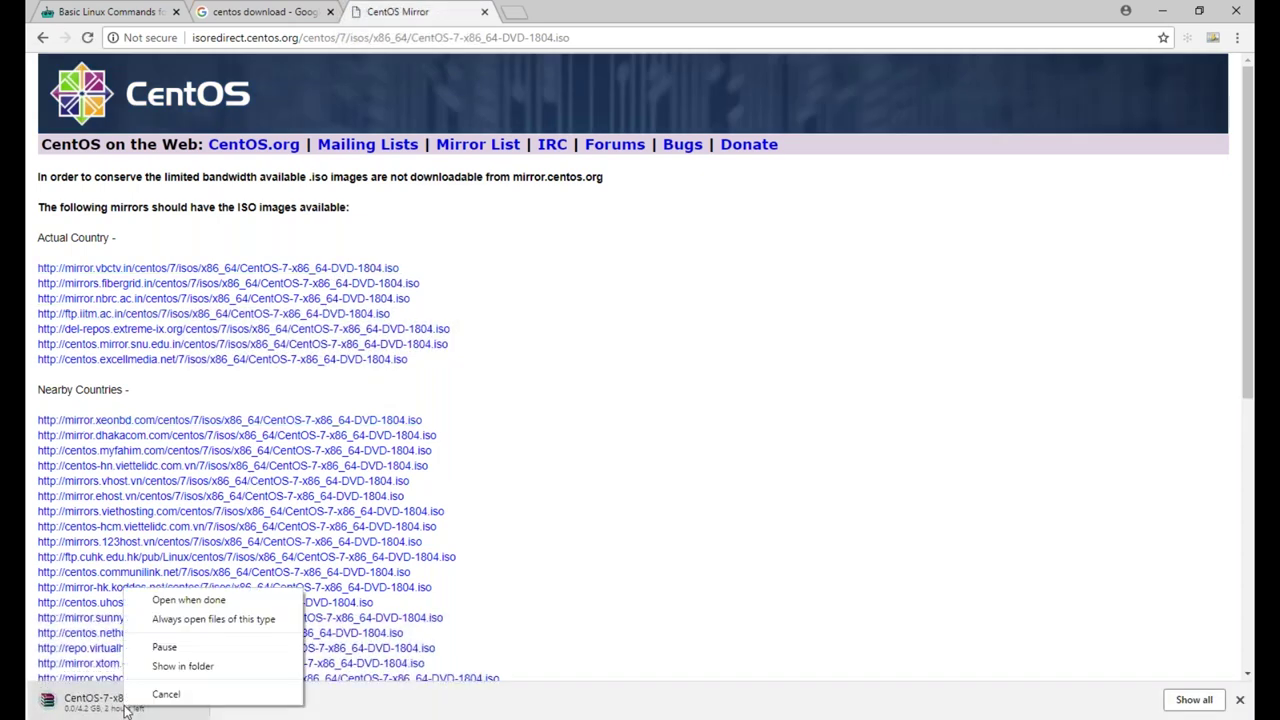
pyautogui.click(166, 693)
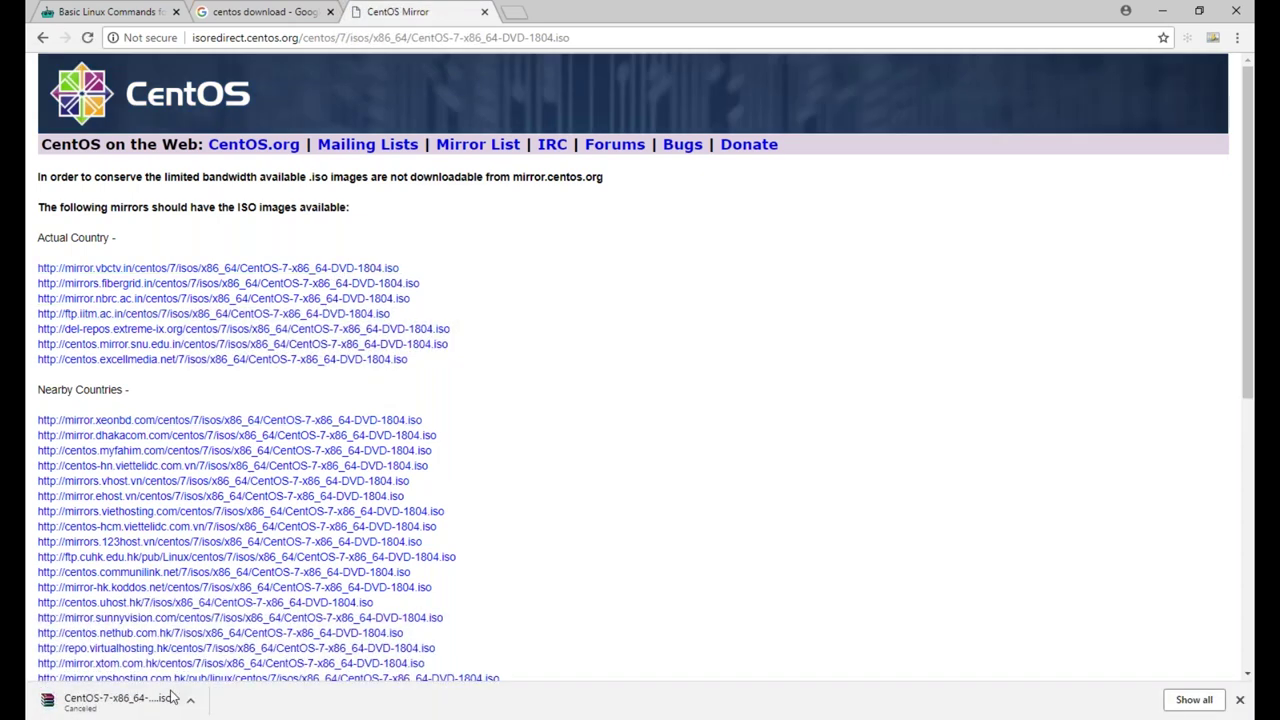
pyautogui.click(1240, 701)
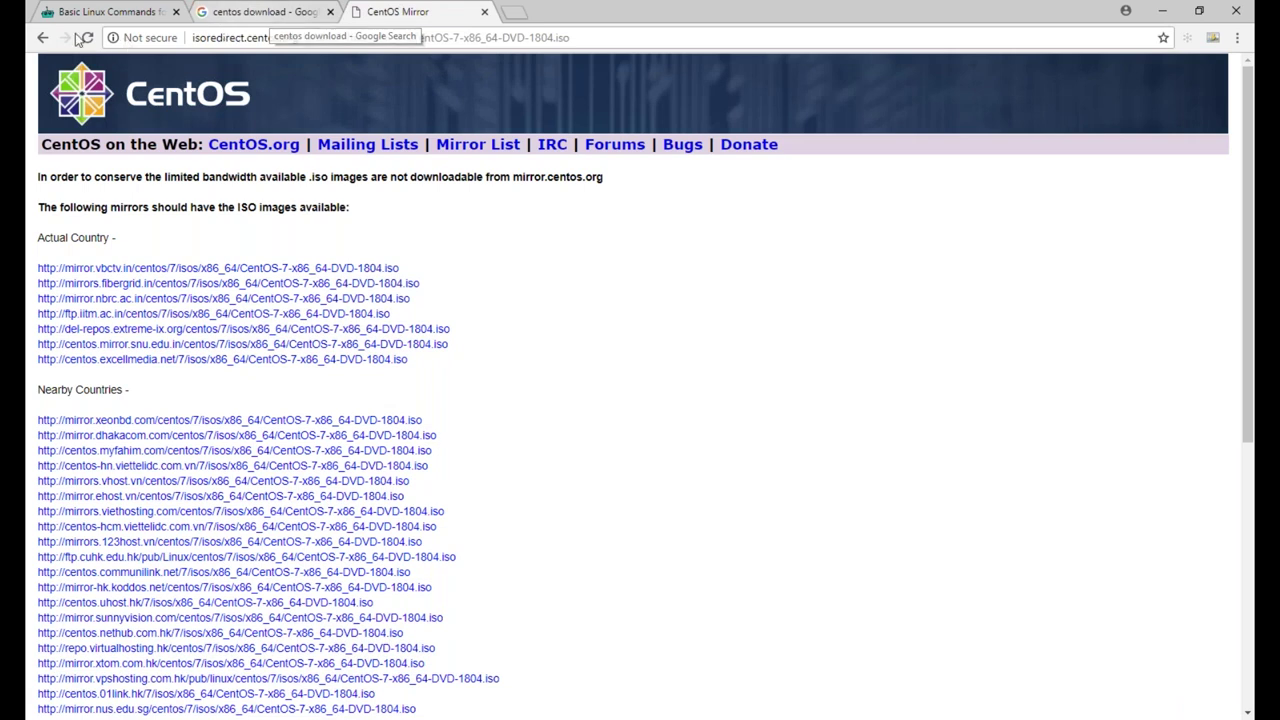
pyautogui.click(43, 37)
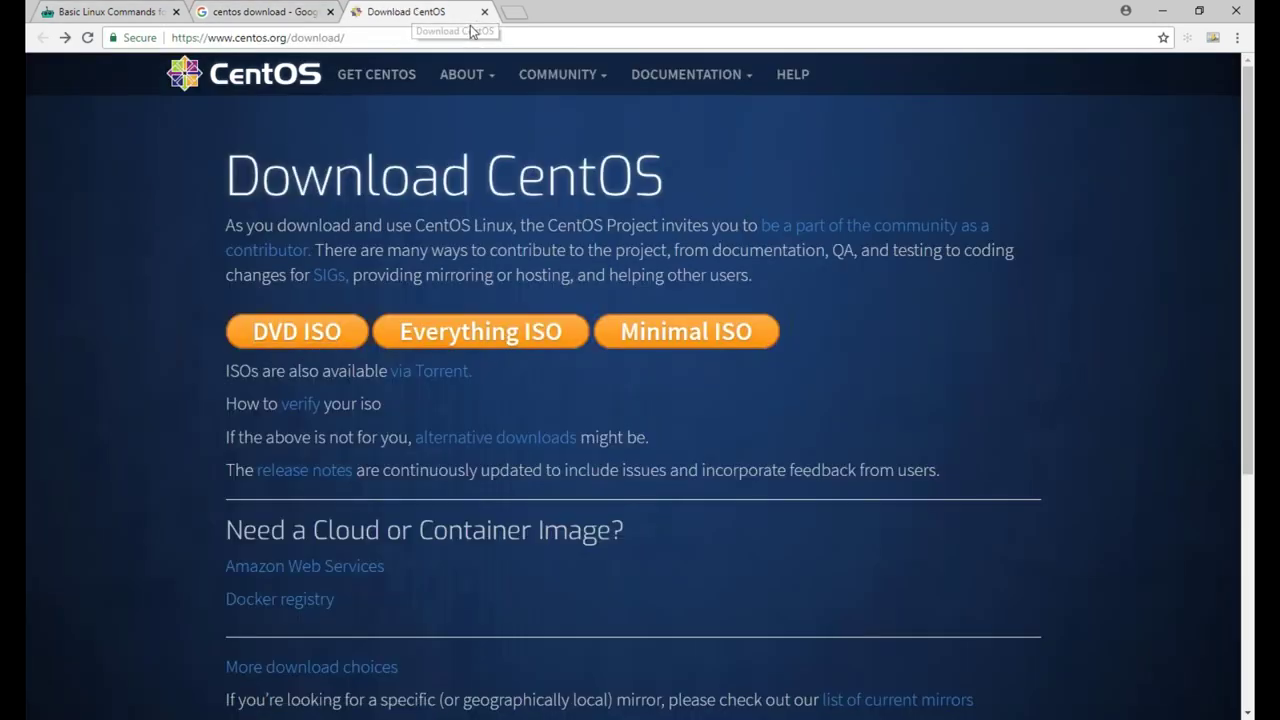
# - Open File Explorer and look through the OVA-Files folder on the WD-BLACK-1TB (F:) drive for a CentOS image
pyautogui.press('super+e')
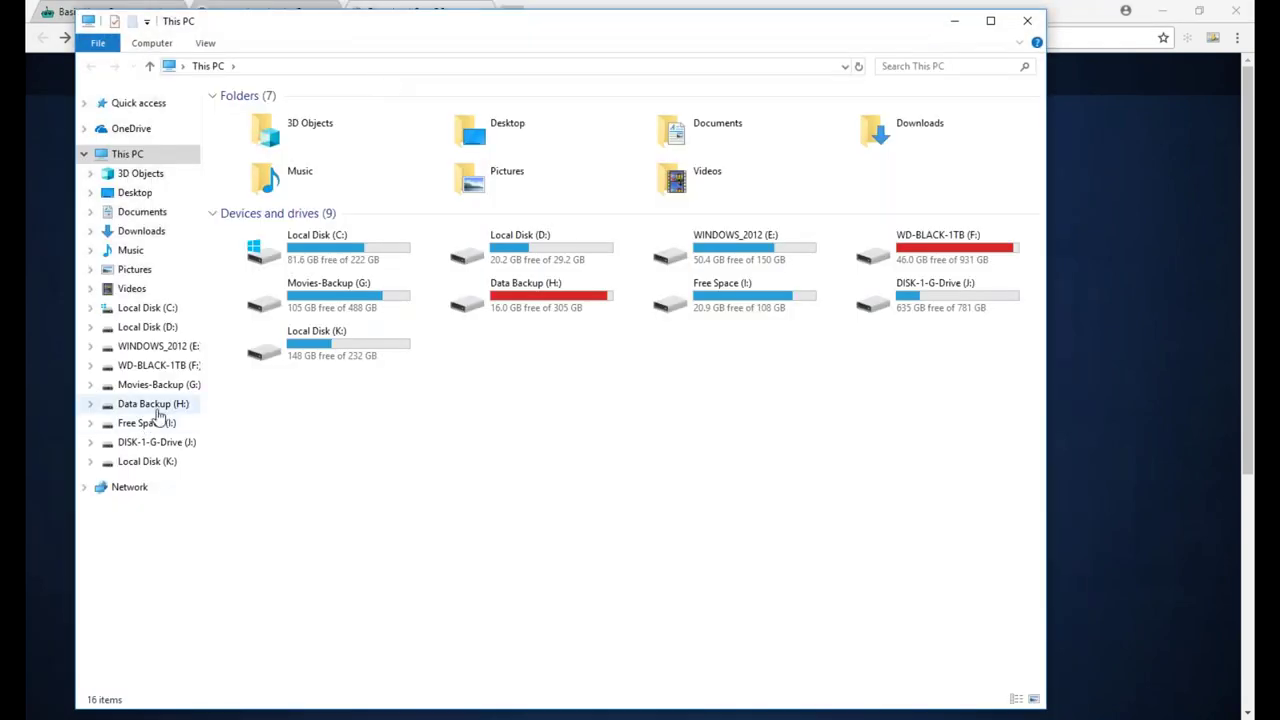
pyautogui.click(157, 366)
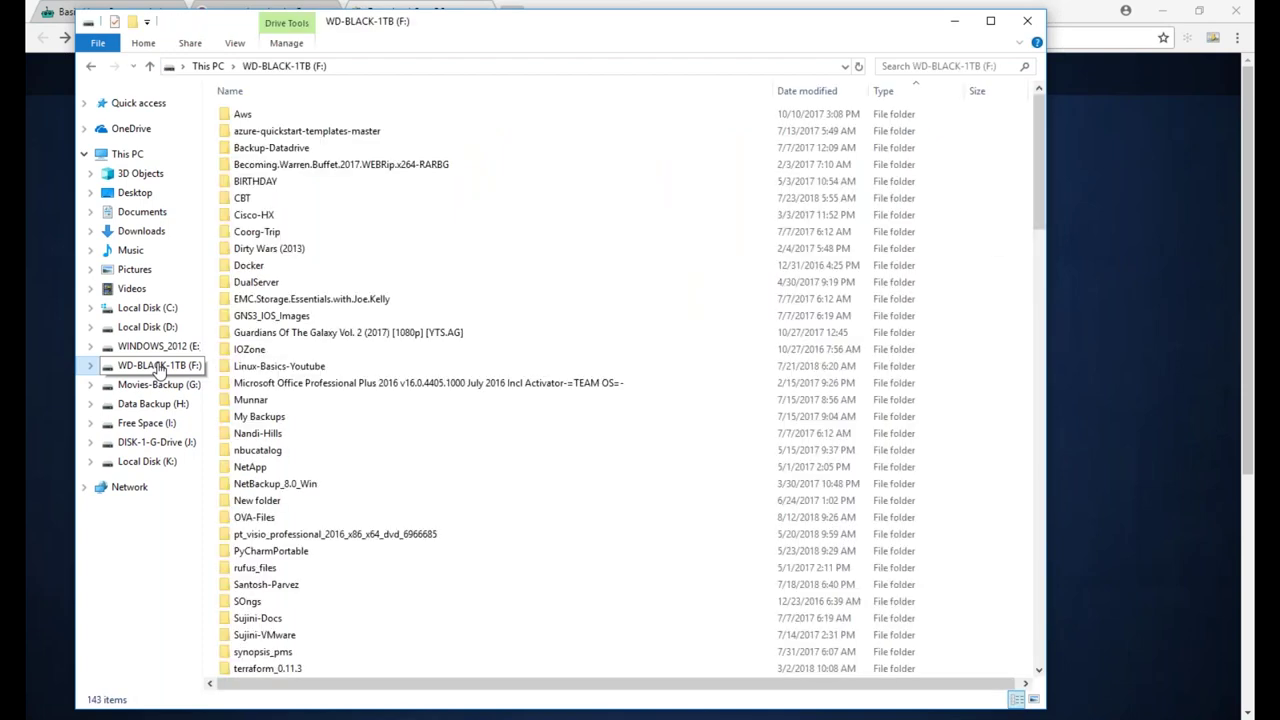
pyautogui.click(258, 518)
pyautogui.doubleClick(258, 518)
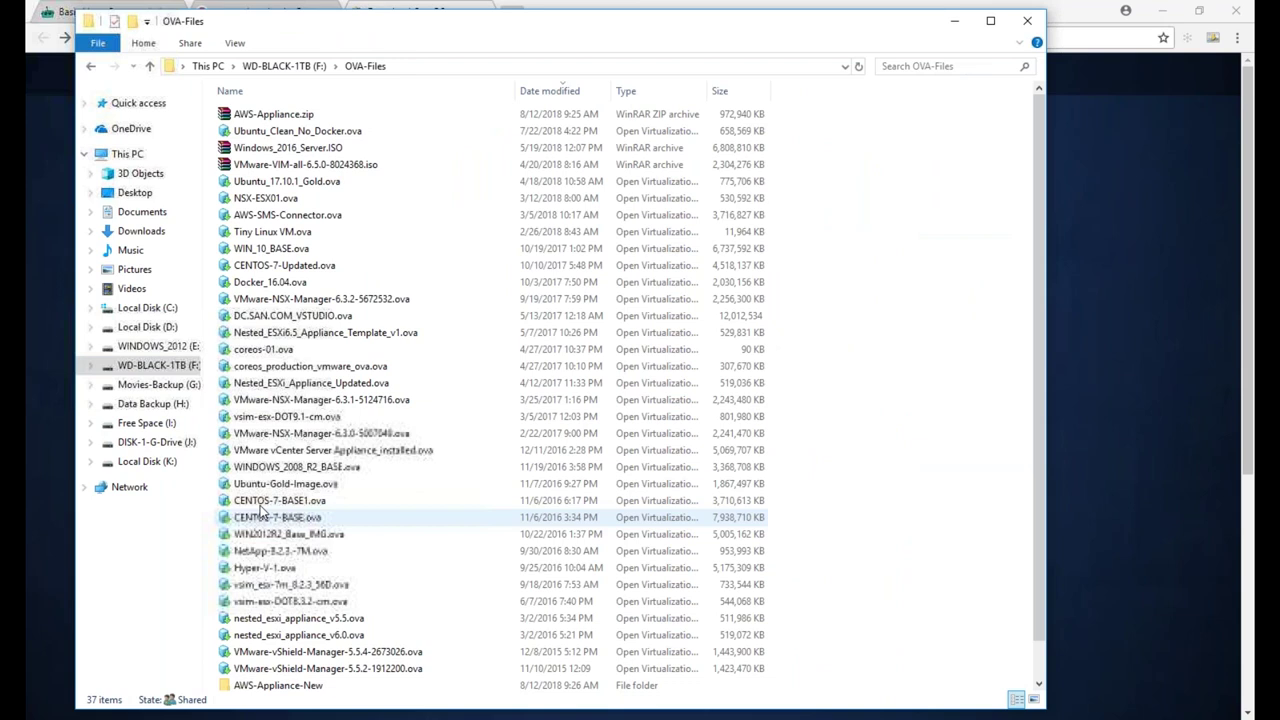
pyautogui.click(297, 150)
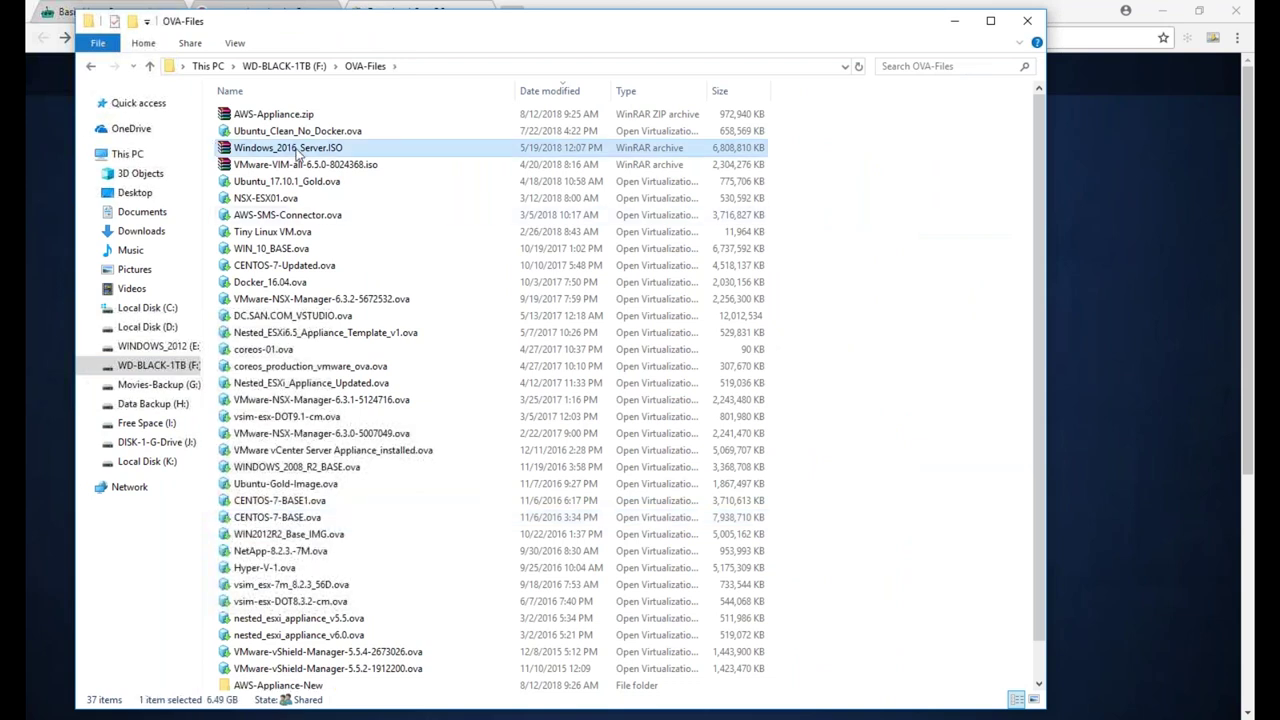
pyautogui.scroll(-1, 297, 155)
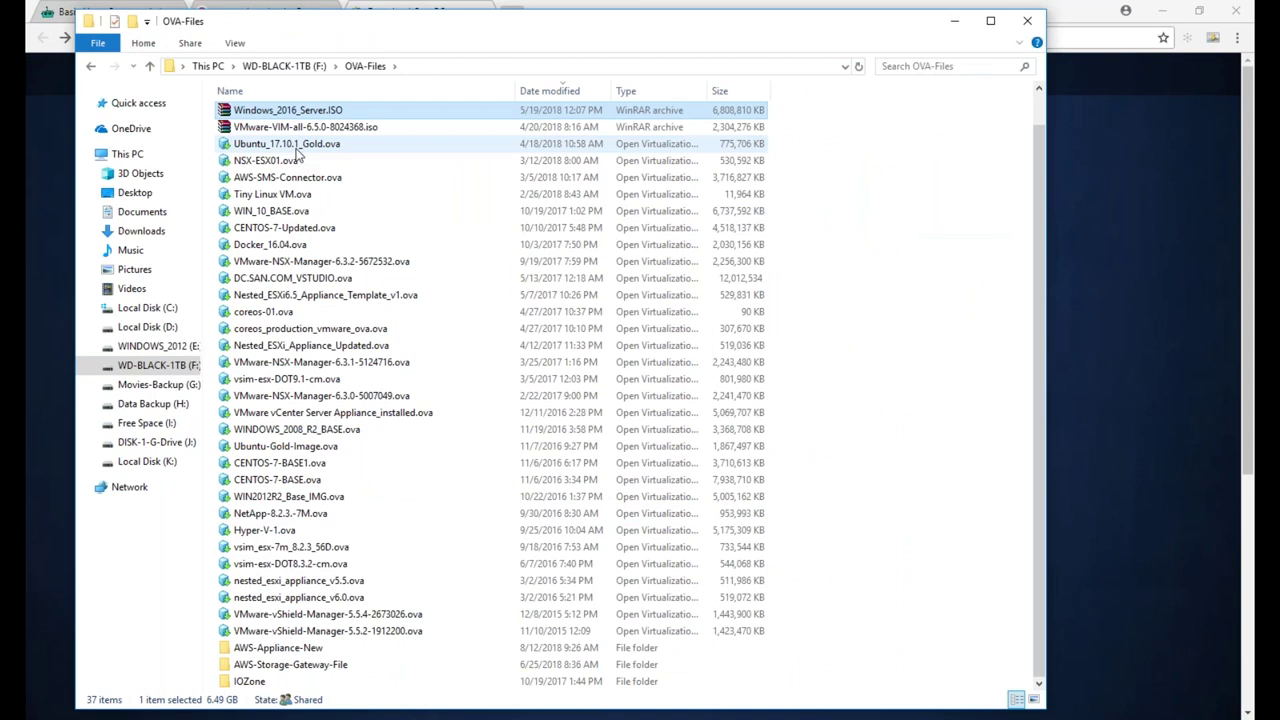
# - Check the ISO folder on Data Backup (H:) and its Ubuntu subfolder for a CentOS 7 image
pyautogui.click(153, 403)
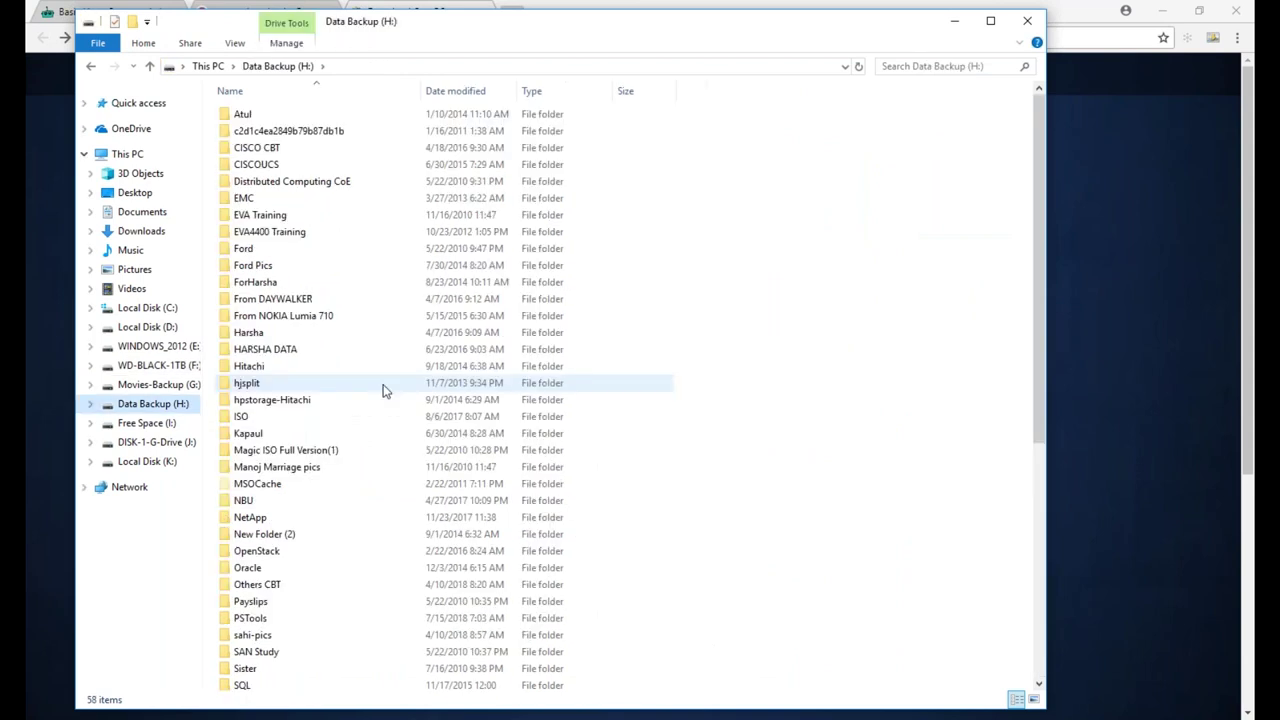
pyautogui.doubleClick(340, 416)
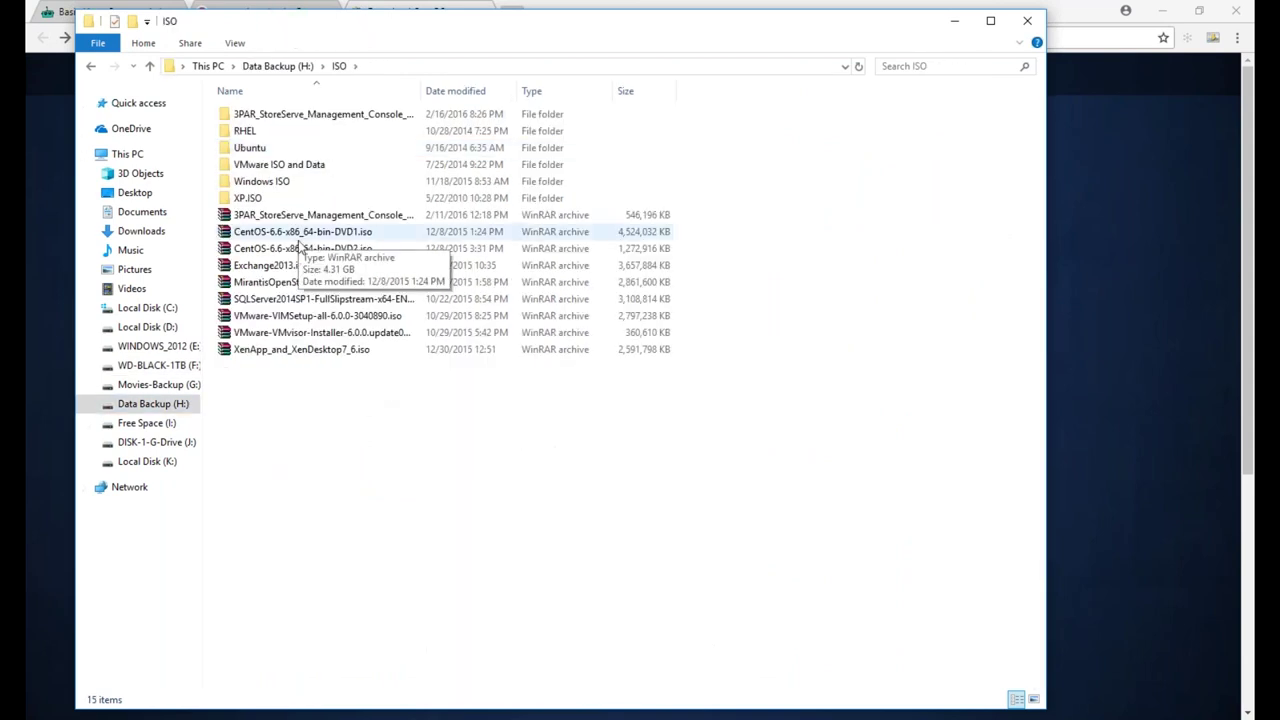
pyautogui.doubleClick(252, 148)
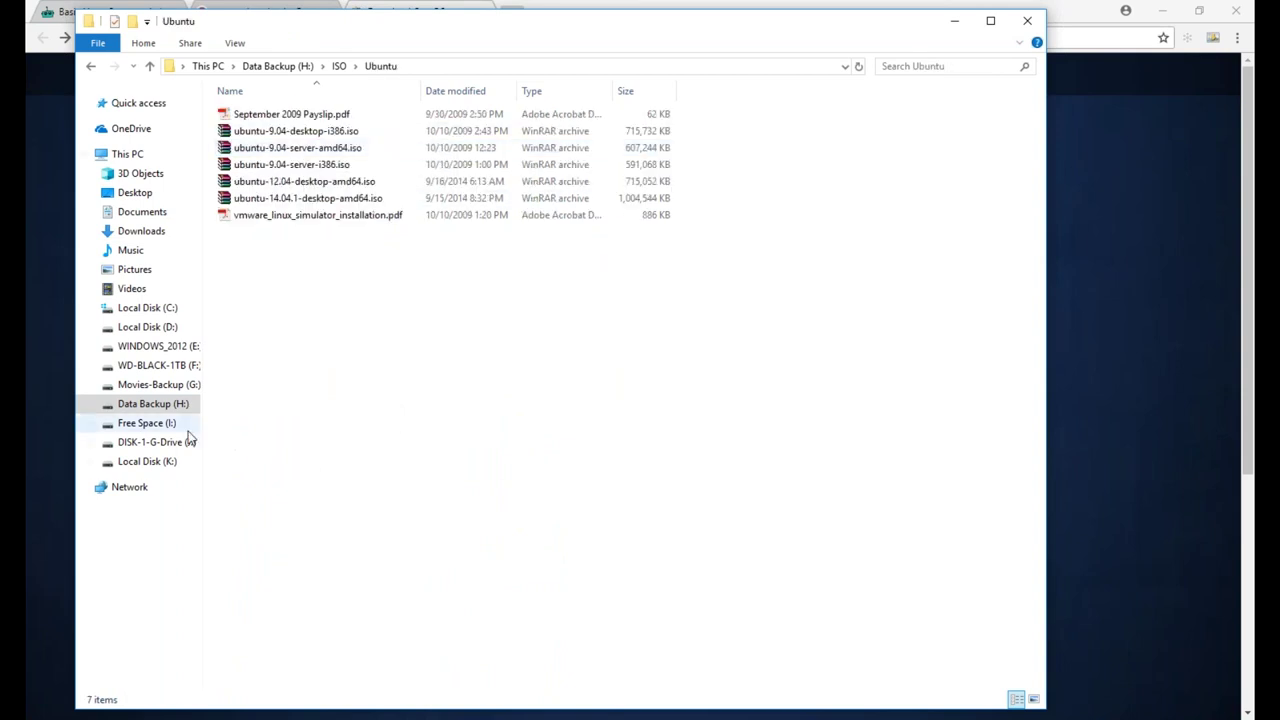
# - Browse the K:, J: and I: drives, including the HShare folder on I:, for a CentOS image
pyautogui.click(163, 465)
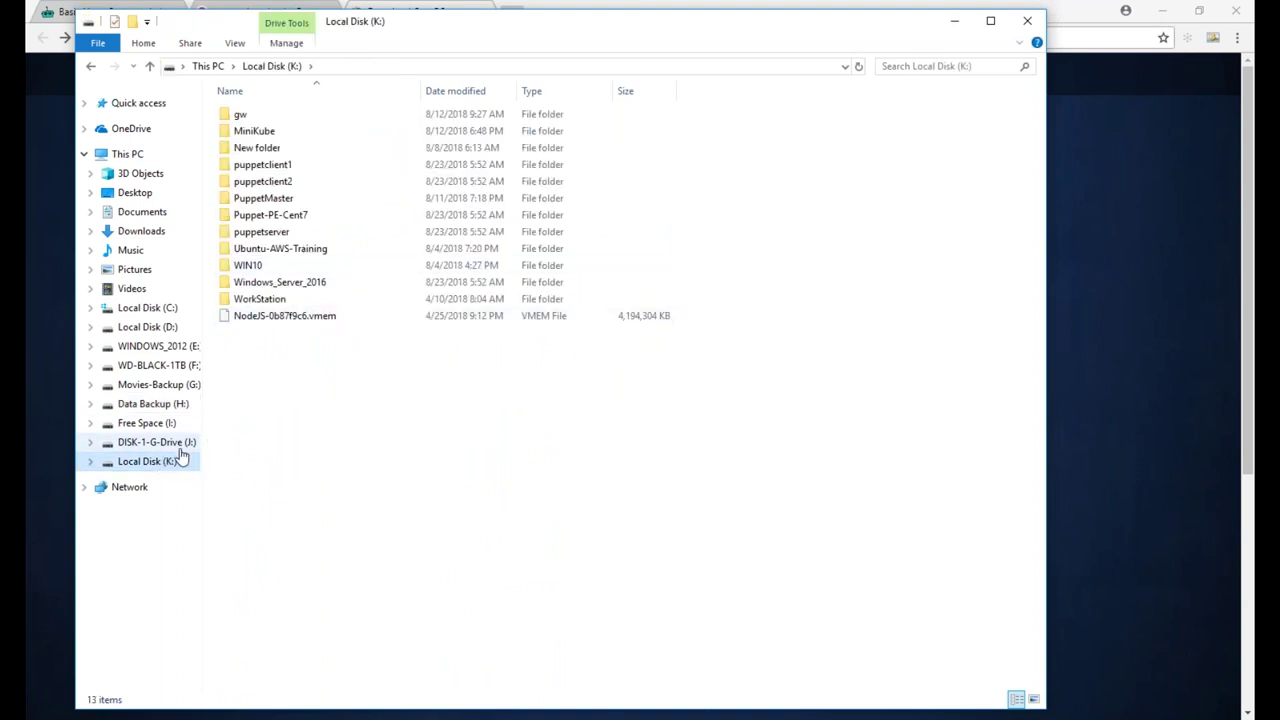
pyautogui.click(158, 443)
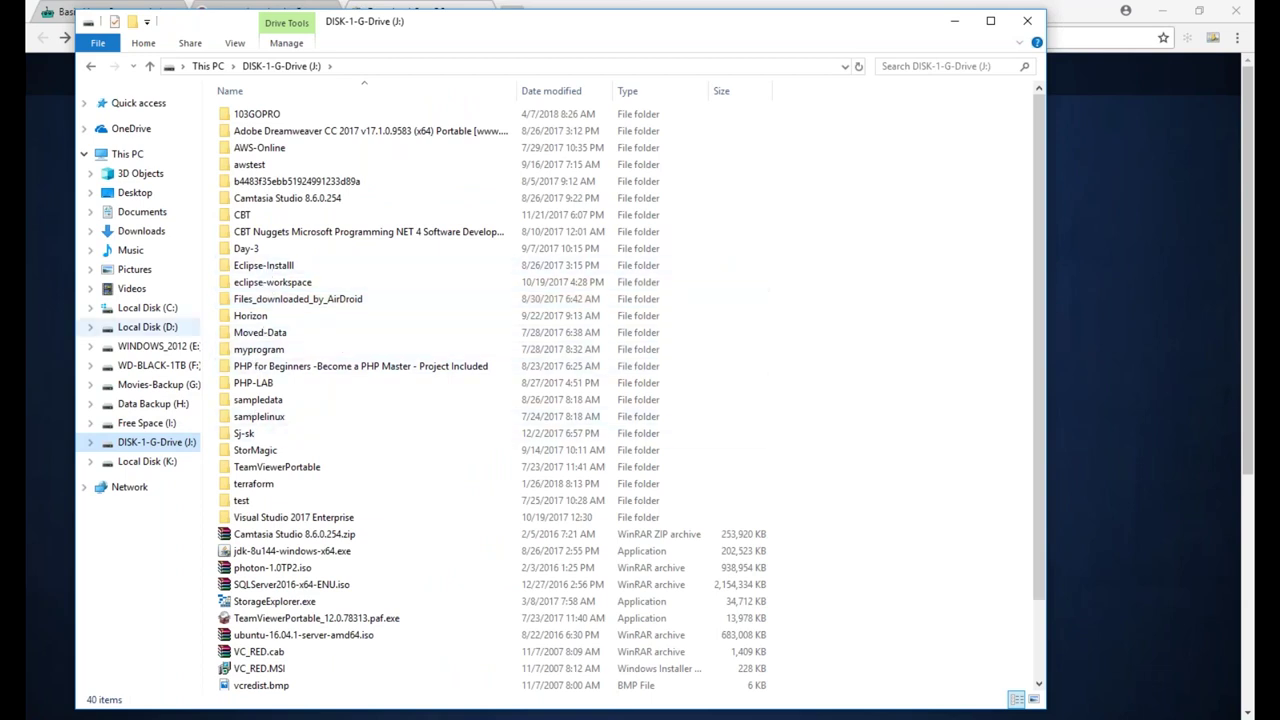
pyautogui.click(146, 425)
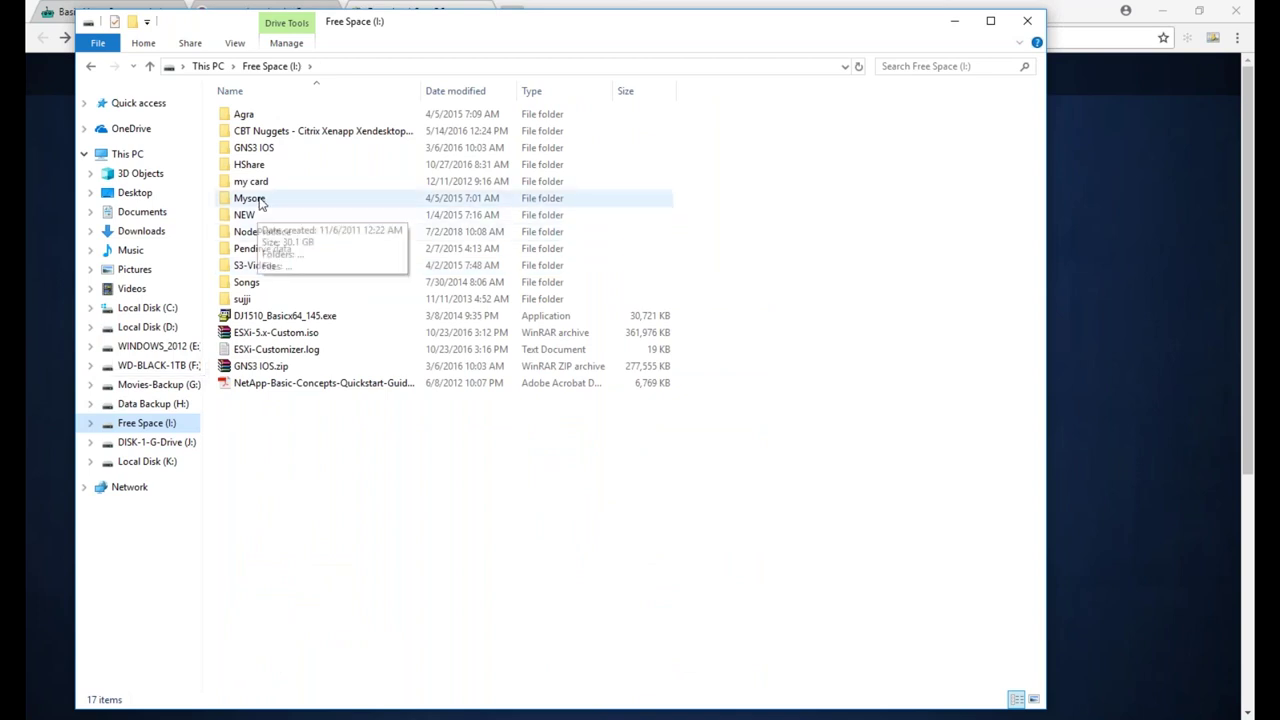
pyautogui.doubleClick(266, 166)
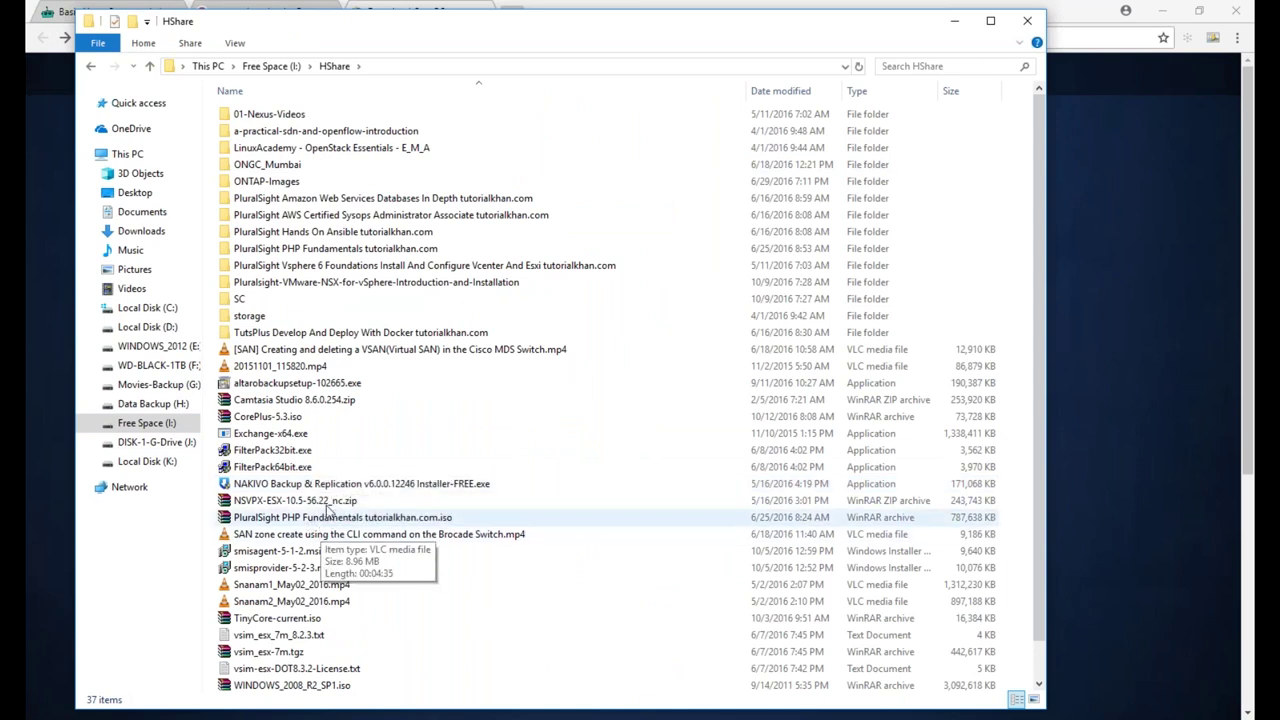
# - Search the DISK-1-G-Drive (J:) drive for *centos*
pyautogui.click(156, 442)
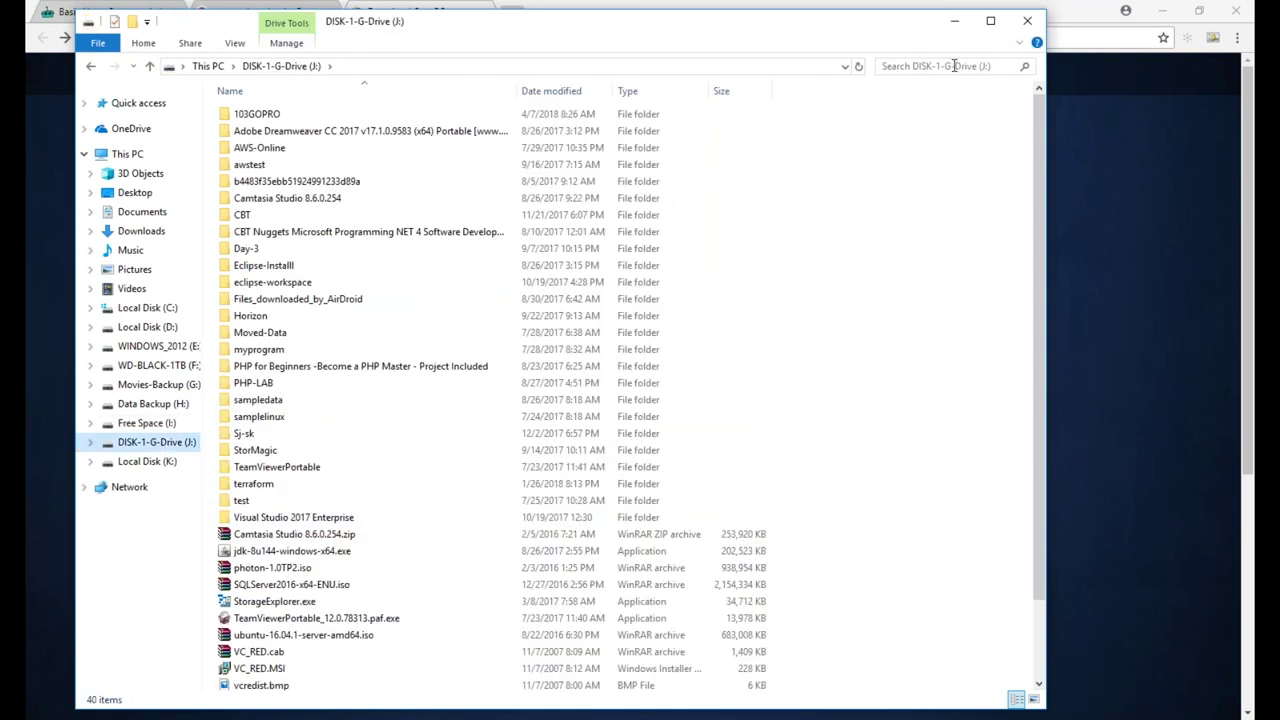
pyautogui.click(908, 63)
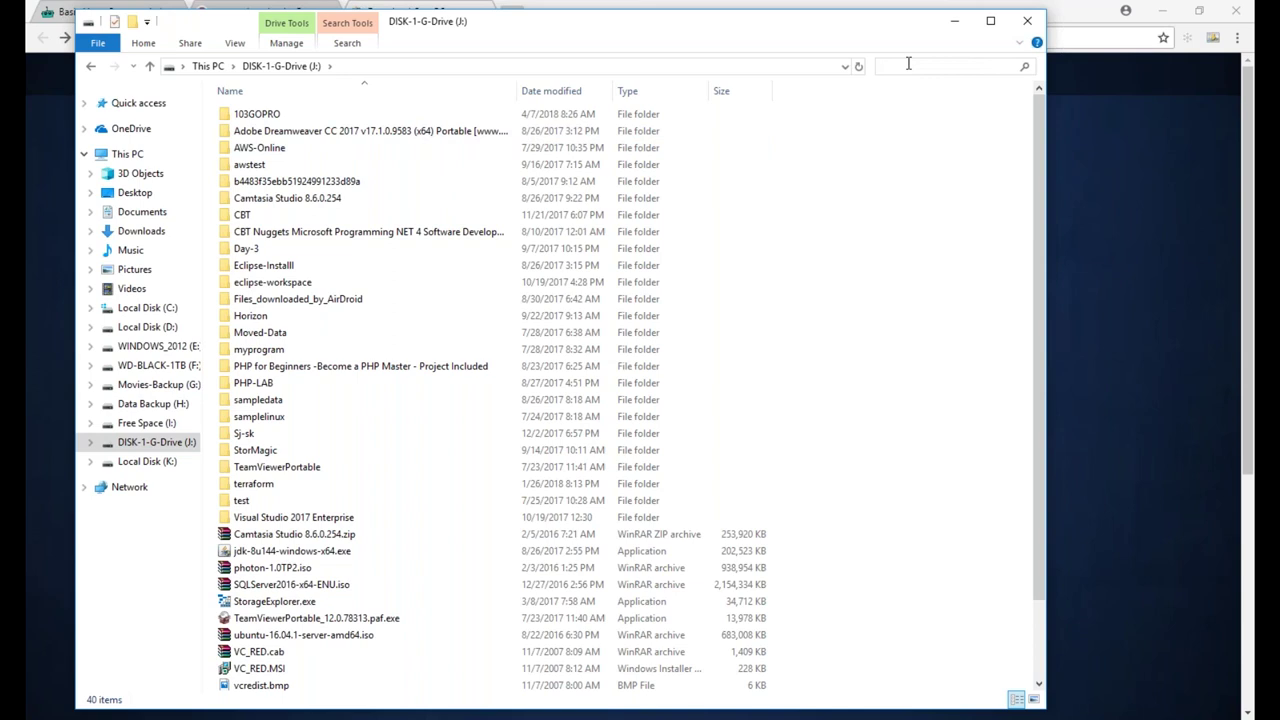
pyautogui.write('*centos*')
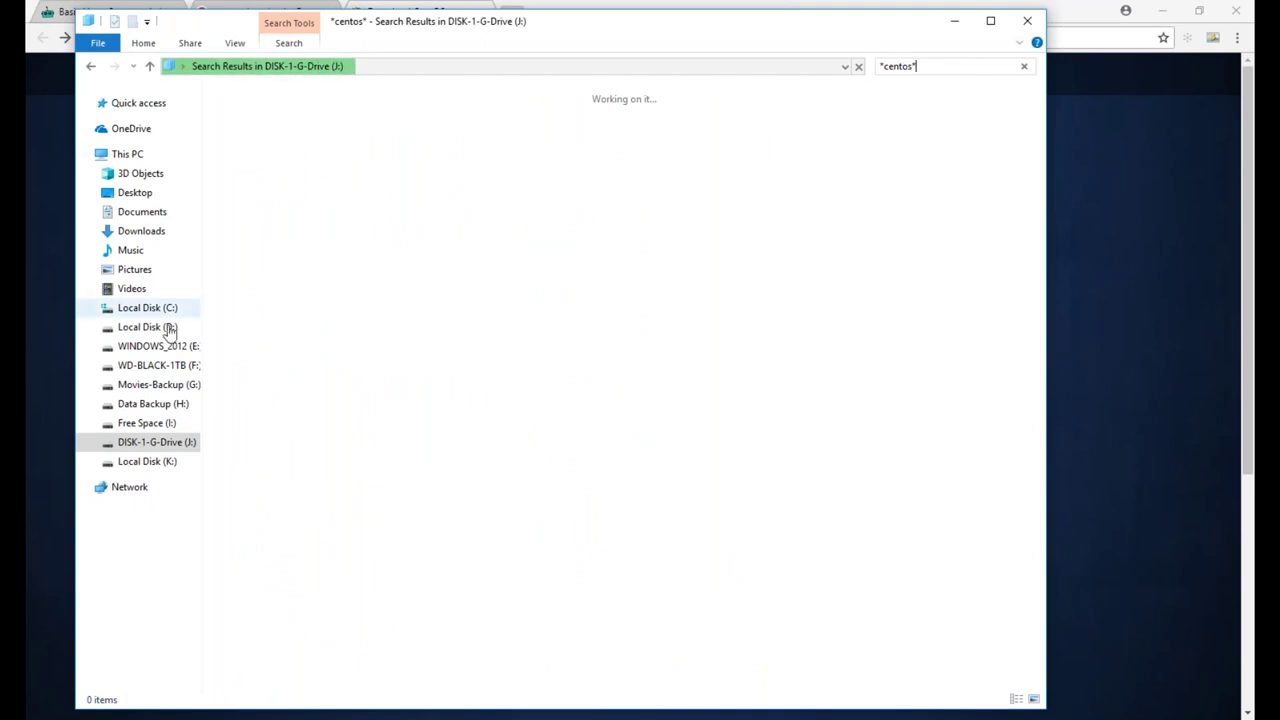
# - Search the WD-BLACK-1TB (F:) drive for *centos* and select CentOS-7-x86_64-DVD-1511.iso in the results
pyautogui.click(185, 365)
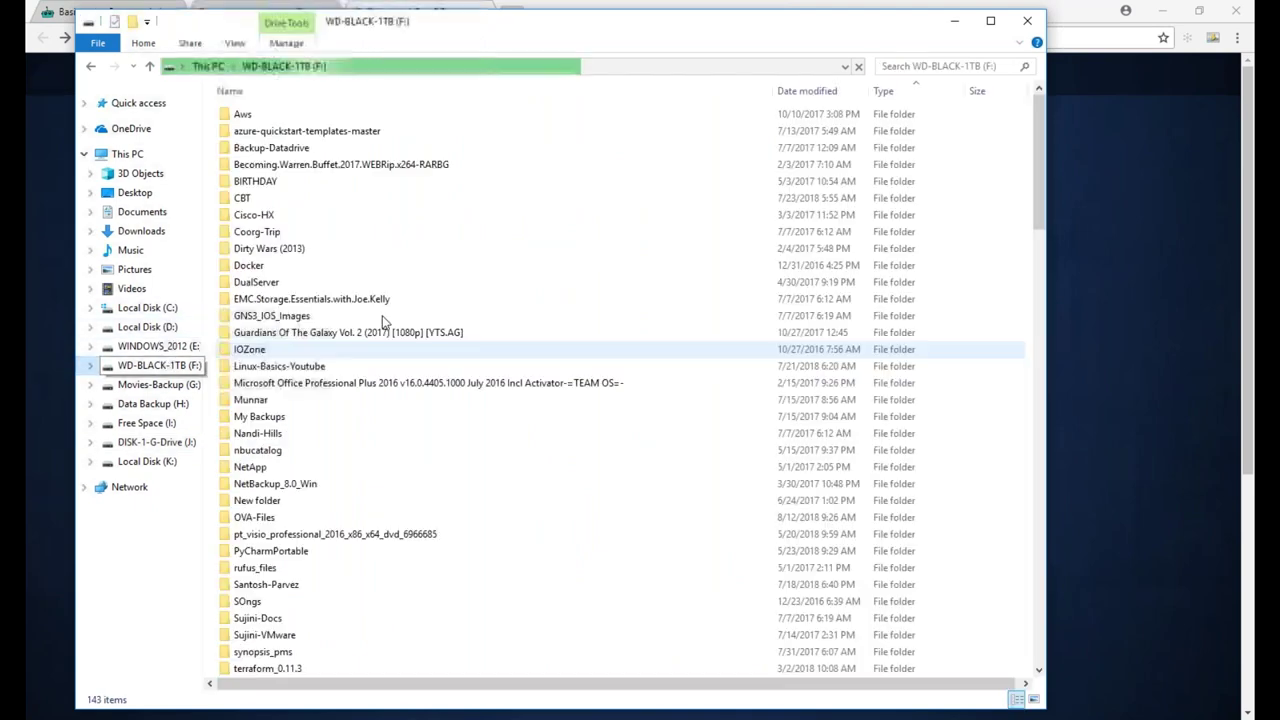
pyautogui.click(886, 66)
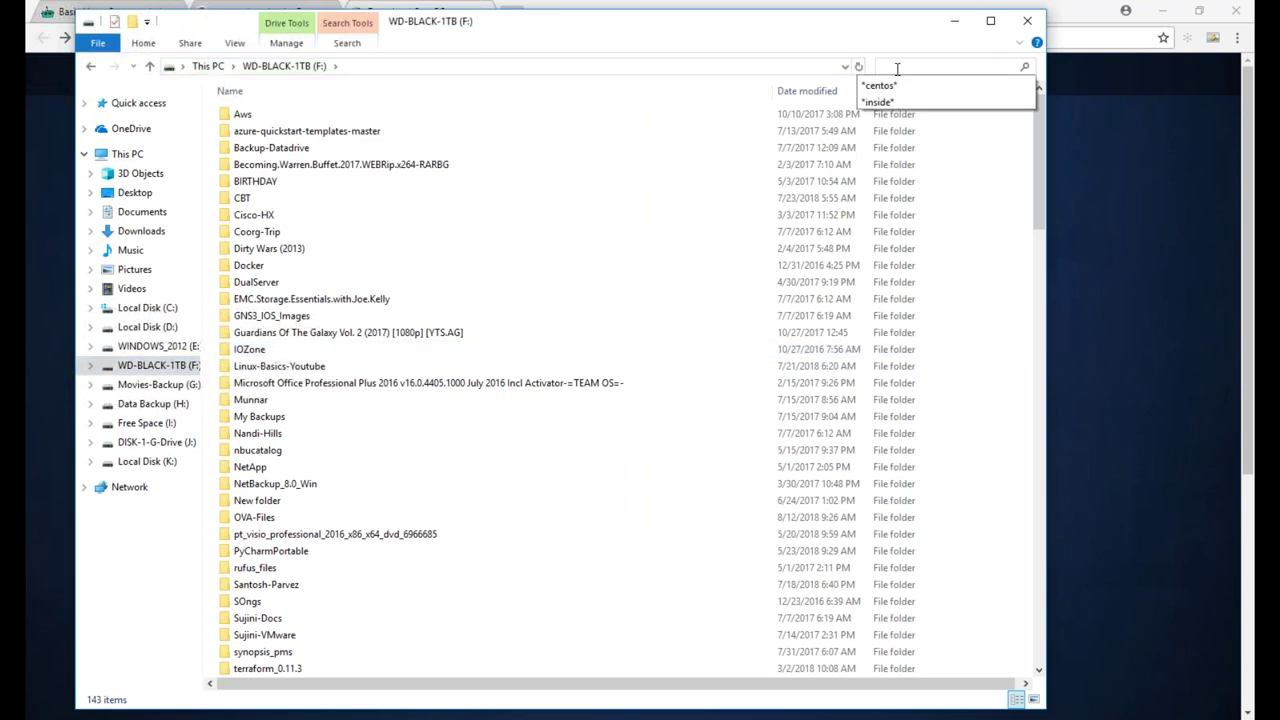
pyautogui.click(880, 86)
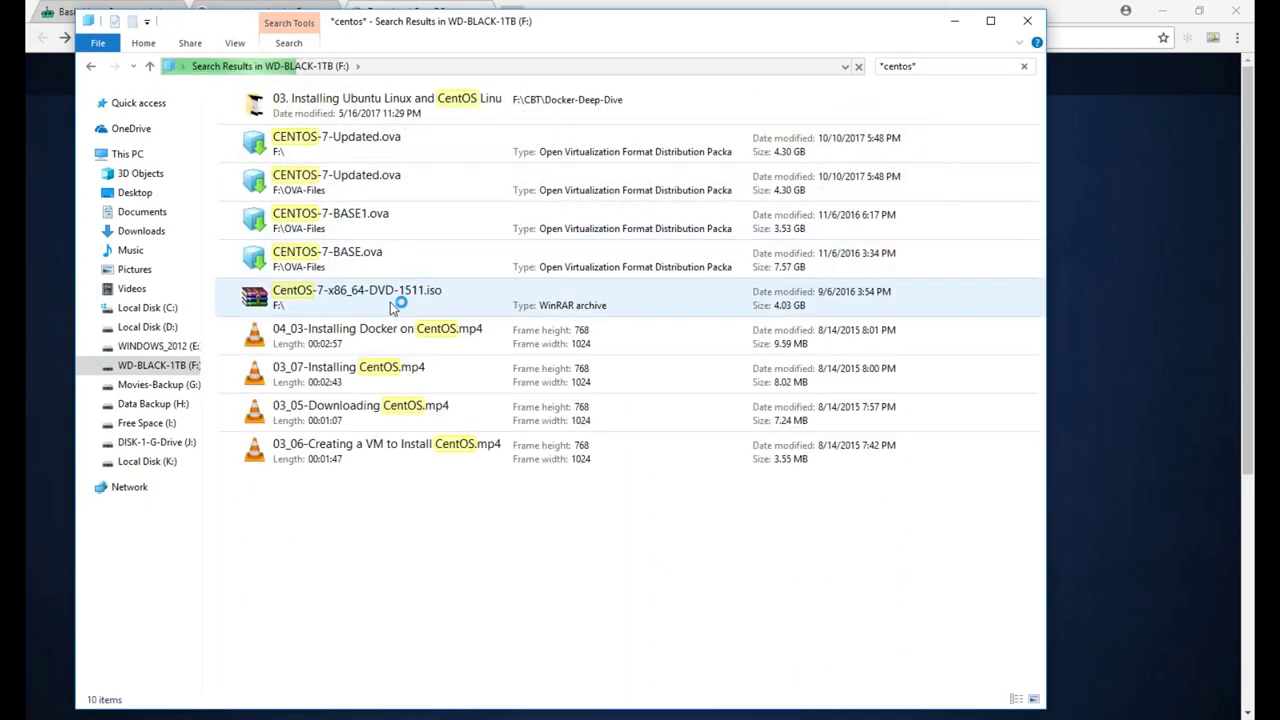
pyautogui.click(390, 302)
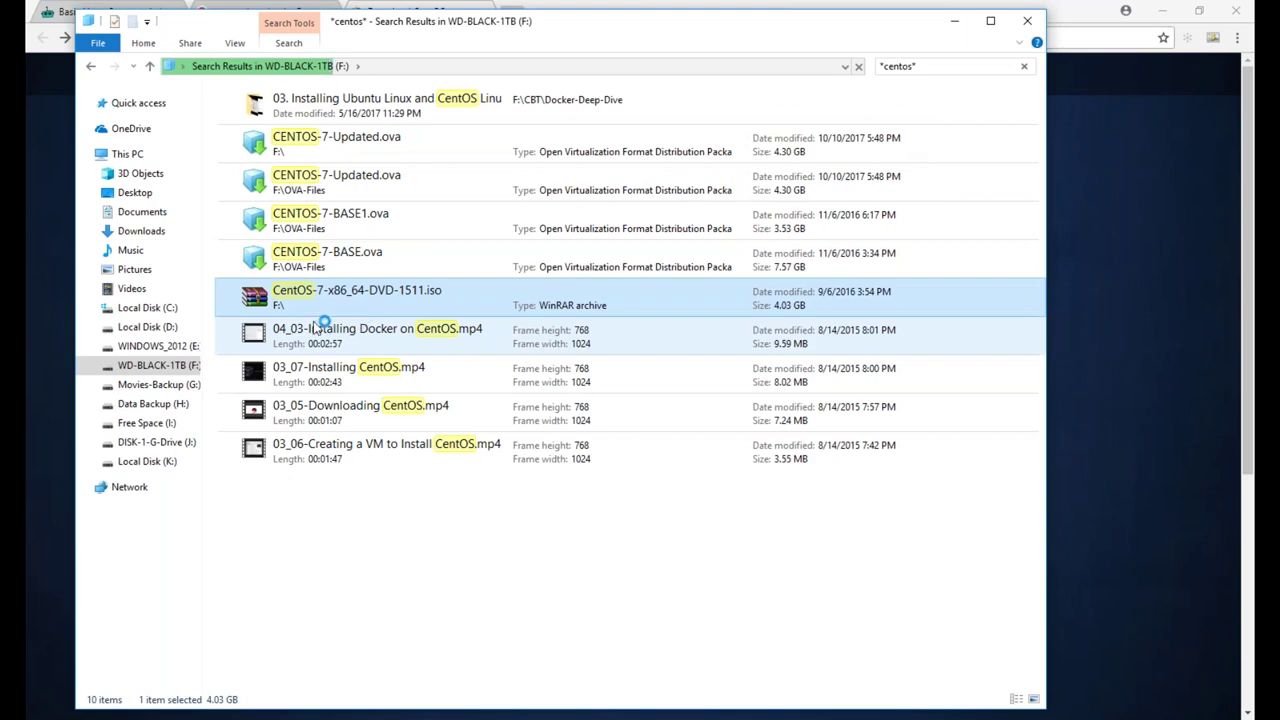
# - Locate and select CentOS-7-x86_64-DVD-1511.iso directly in the root of the WD-BLACK-1TB (F:) drive
pyautogui.click(160, 366)
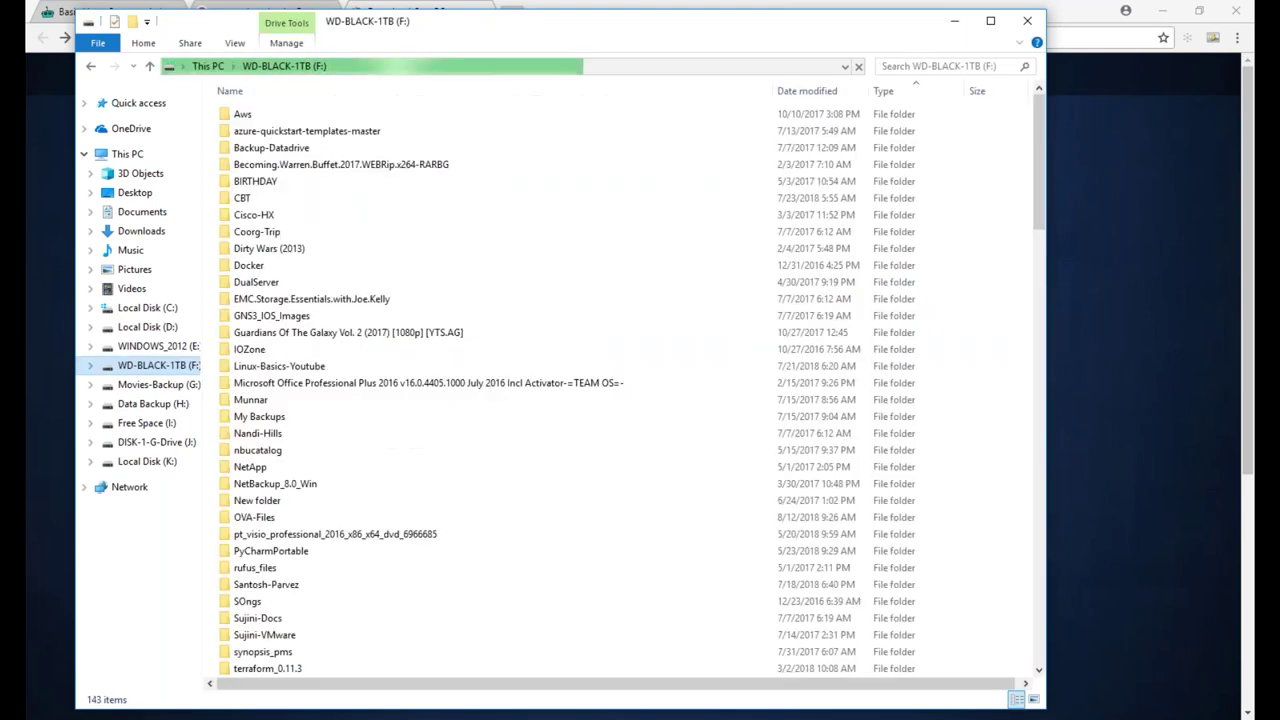
pyautogui.scroll(-6, 490, 338)
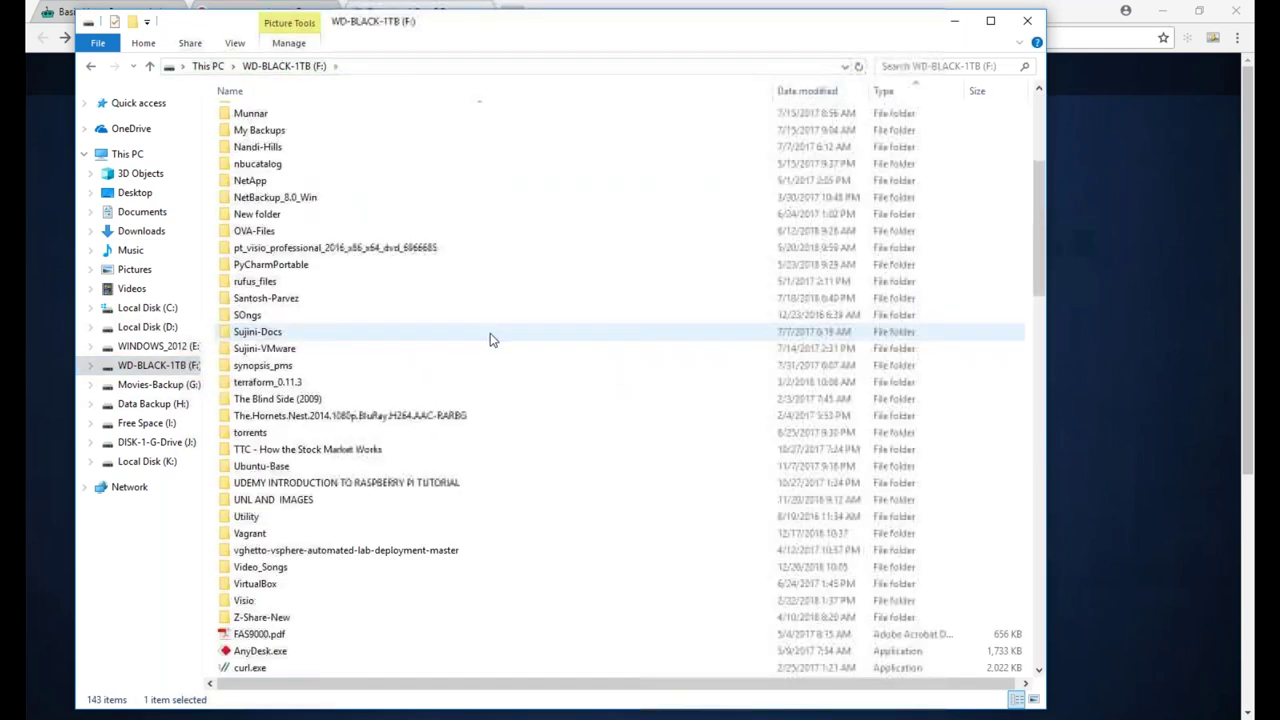
pyautogui.scroll(-9, 490, 338)
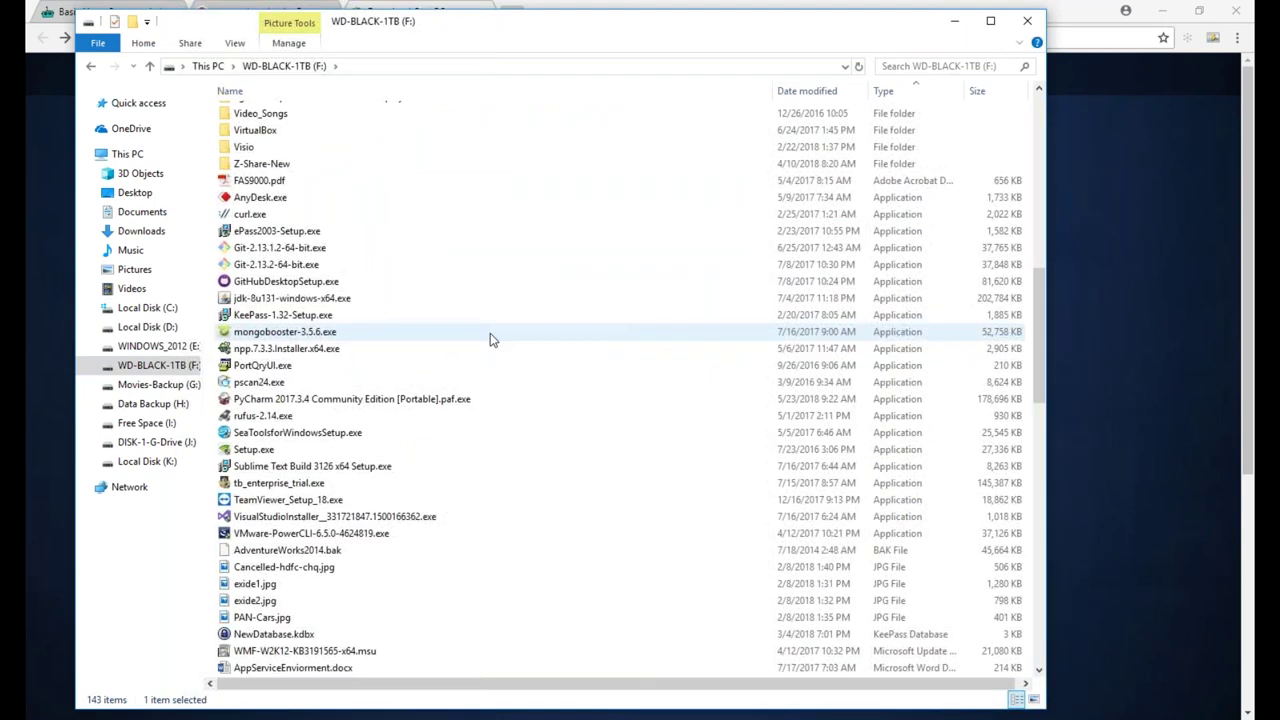
pyautogui.scroll(-6, 490, 336)
pyautogui.scroll(-8, 490, 340)
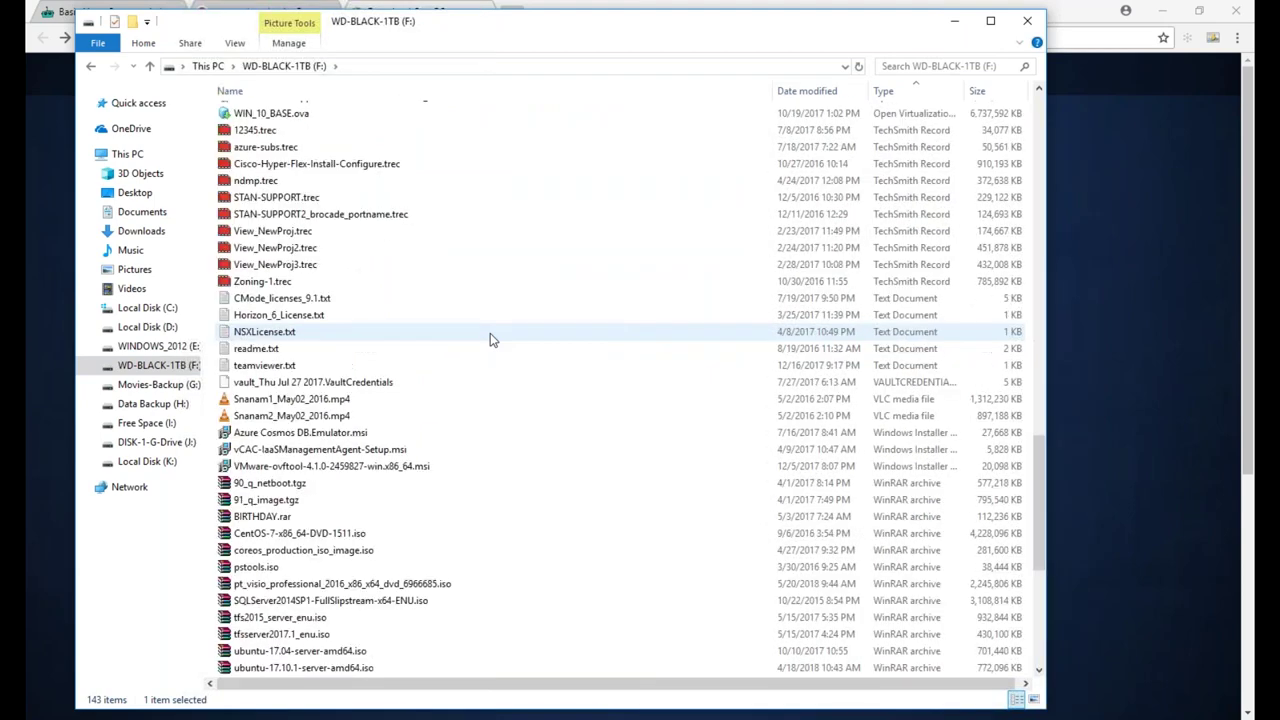
pyautogui.scroll(-3, 490, 336)
pyautogui.click(340, 381)
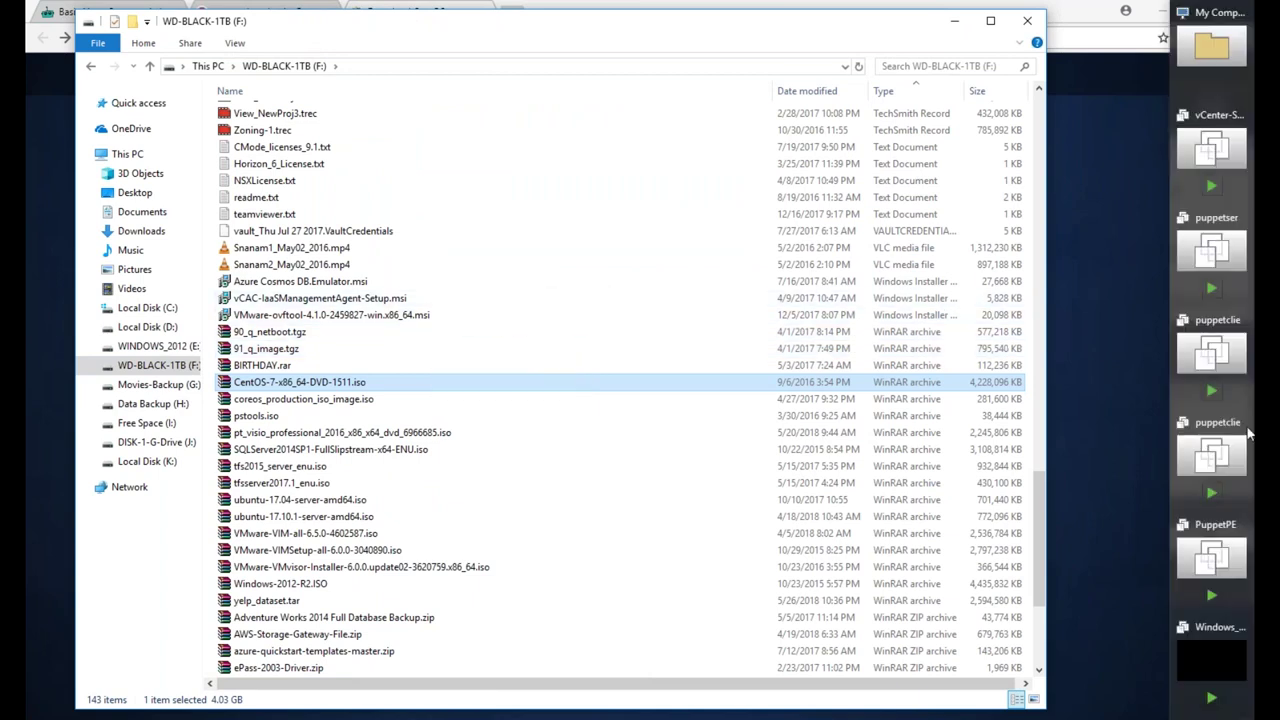
# - Switch to VMware Workstation, start the New Virtual Machine Wizard and advance to the hardware compatibility page
pyautogui.click(1193, 651)
pyautogui.click(1193, 651)
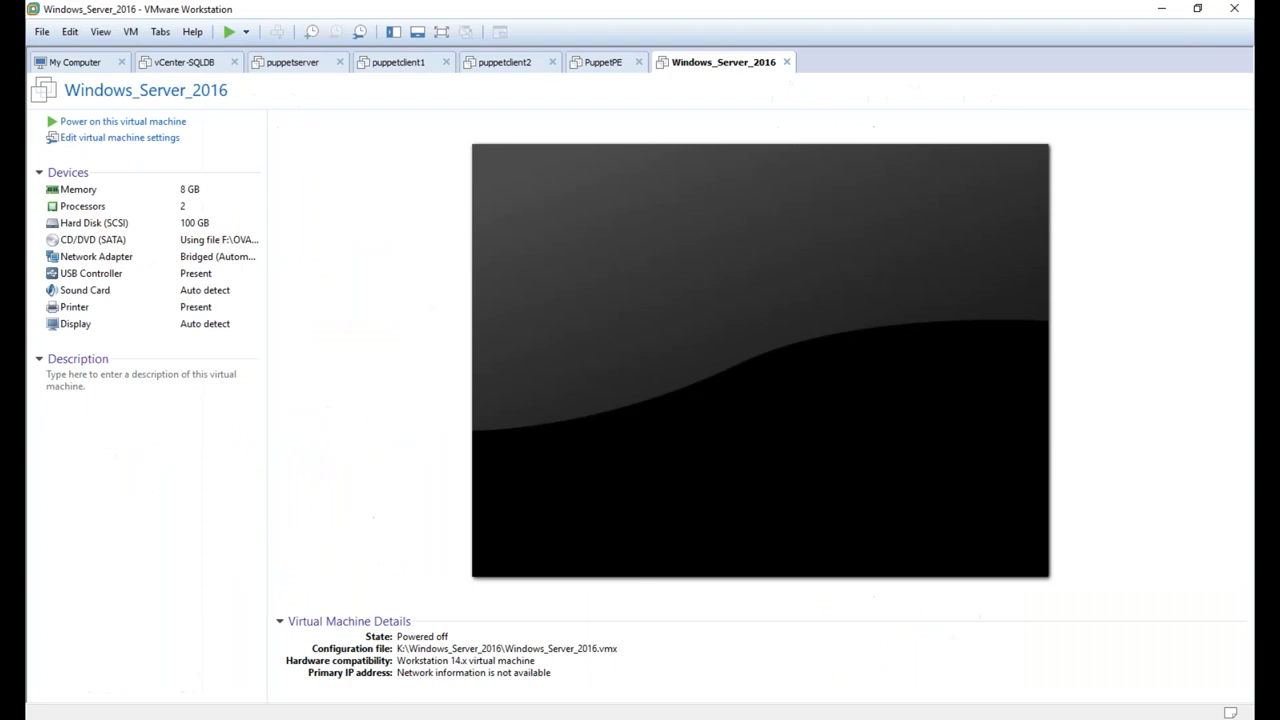
pyautogui.click(41, 32)
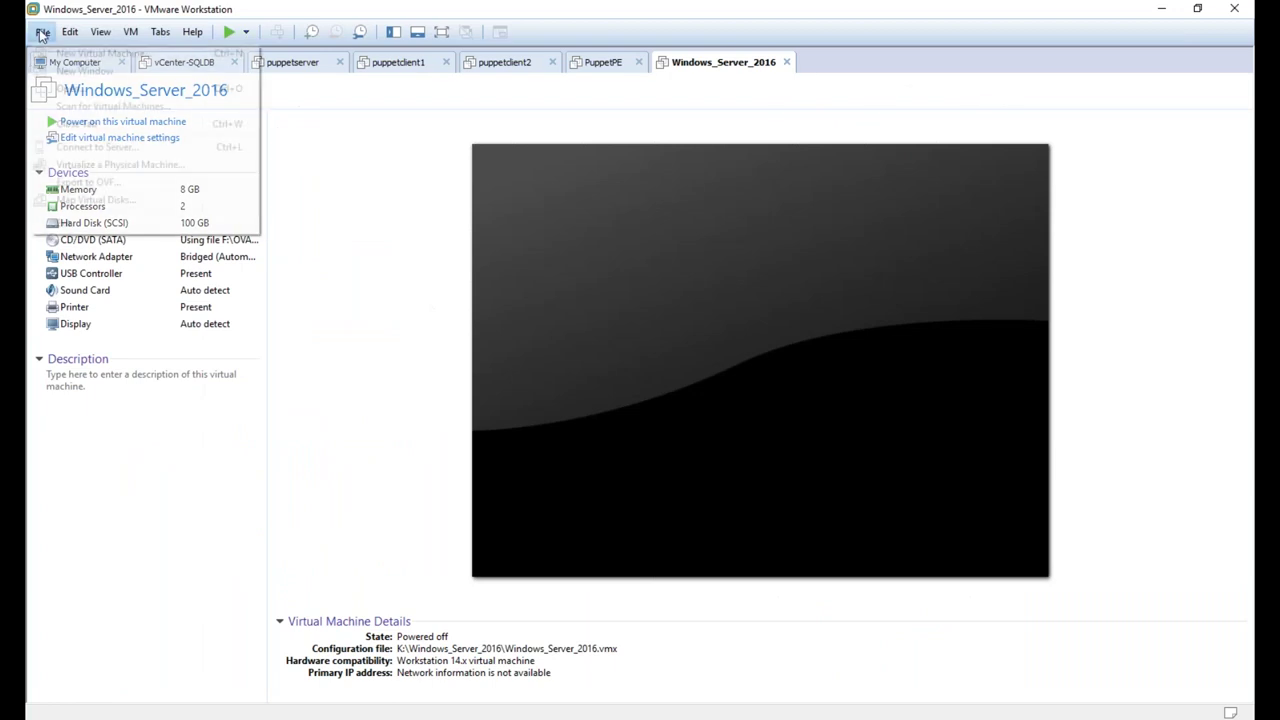
pyautogui.click(48, 52)
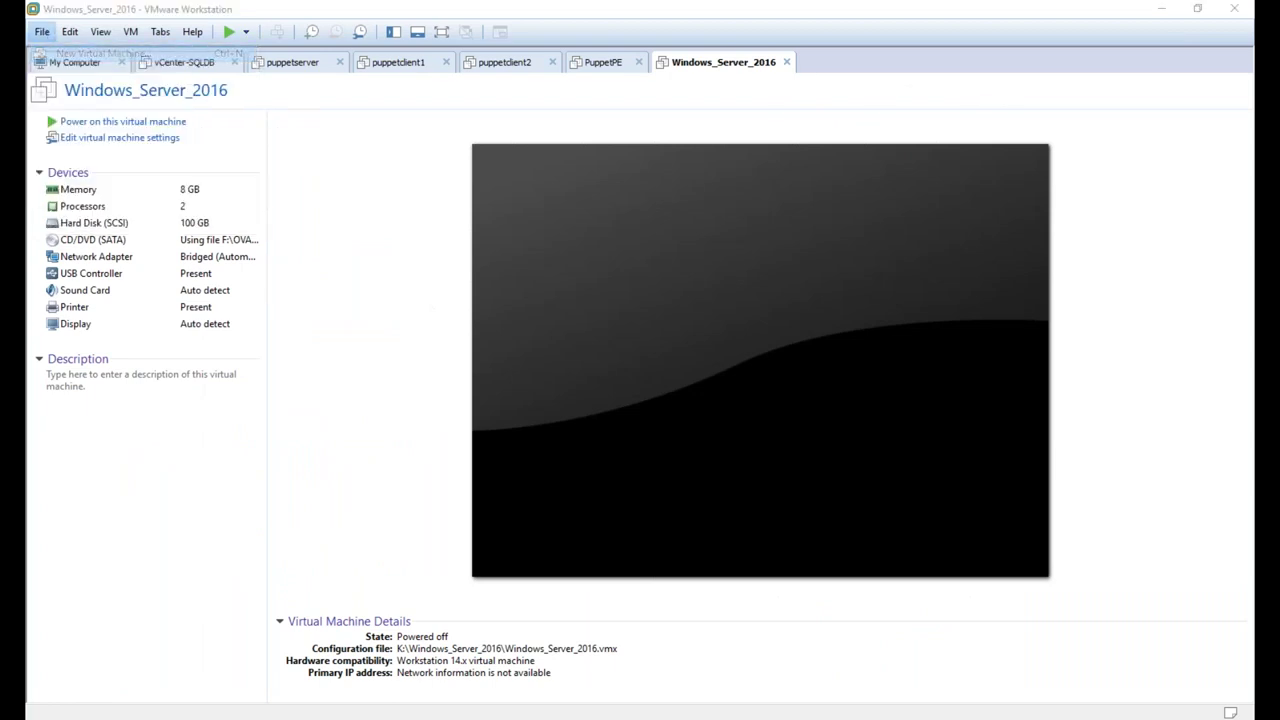
pyautogui.click(706, 515)
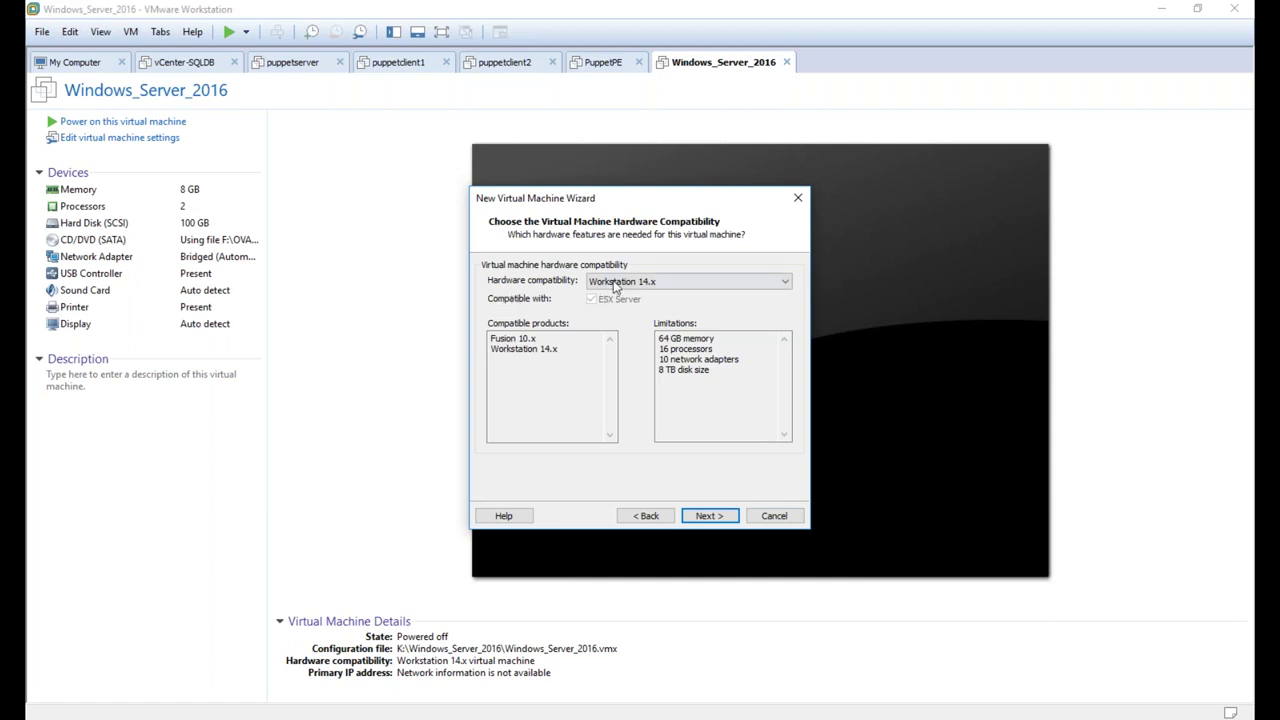
# - Keep Workstation 14.x compatibility and the install-later option, and set the guest operating system to Linux, CentOS 7 64-bit
pyautogui.click(705, 518)
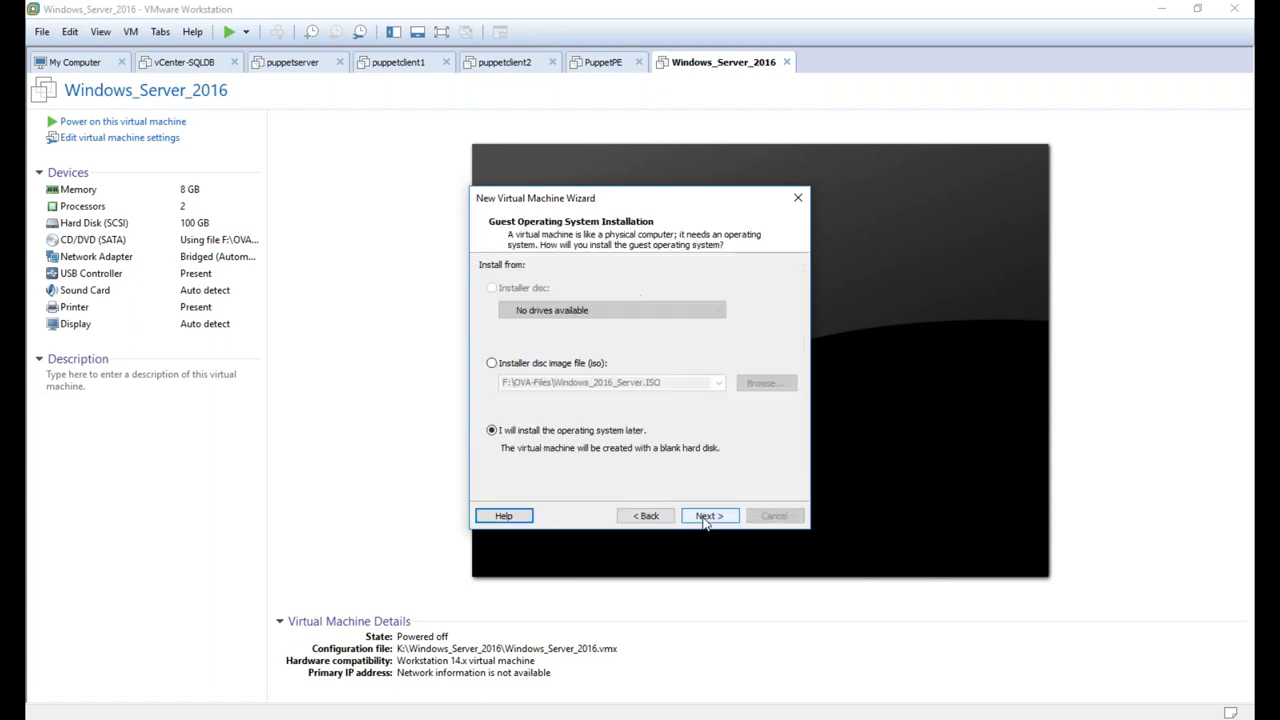
pyautogui.click(708, 516)
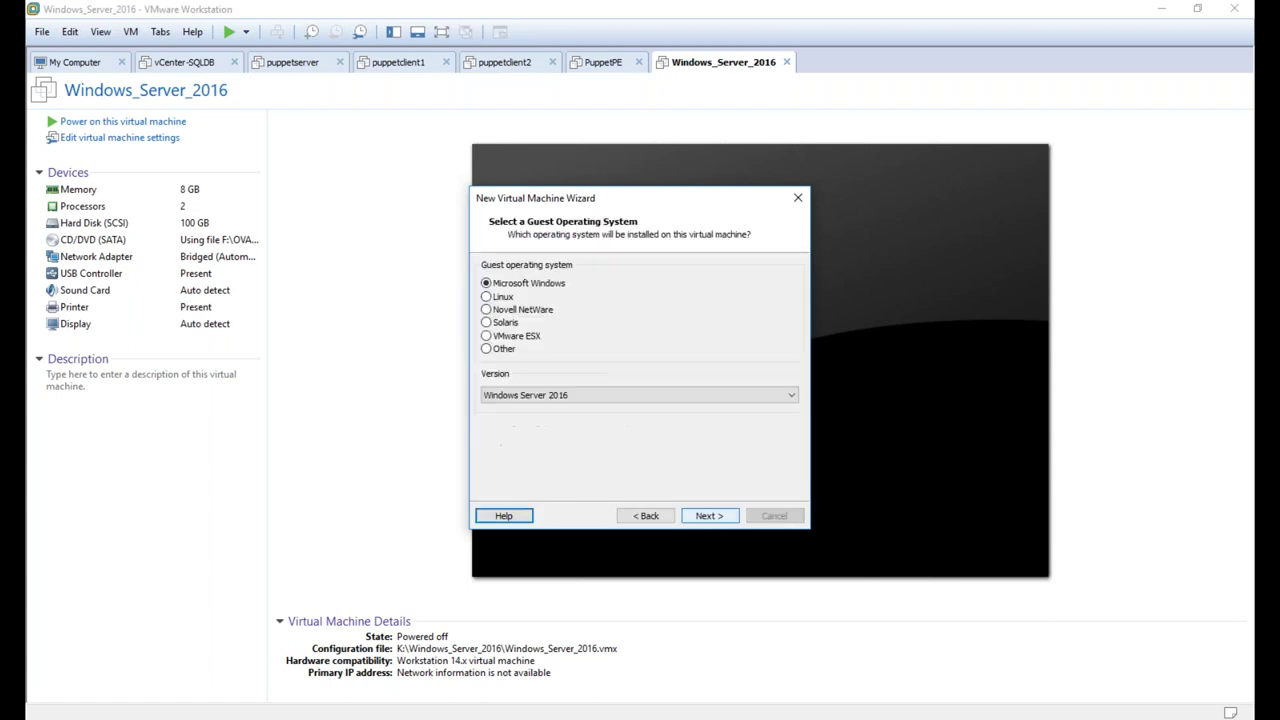
pyautogui.click(506, 302)
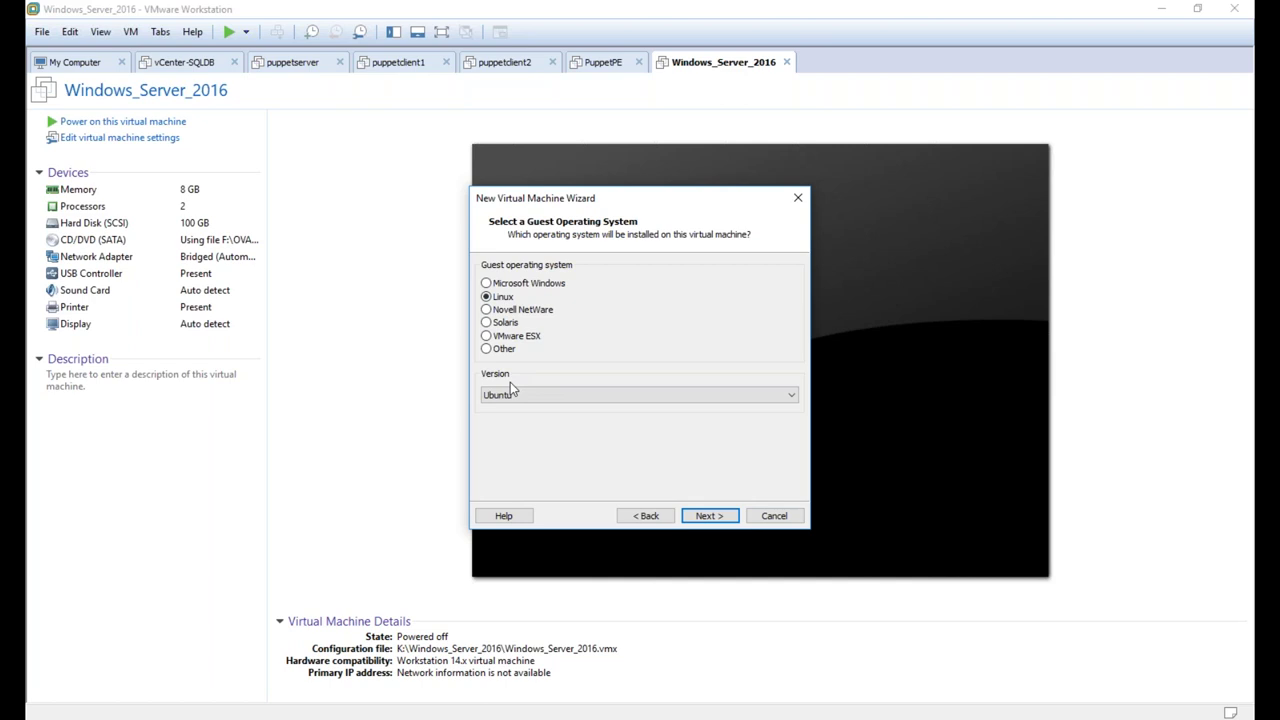
pyautogui.click(540, 395)
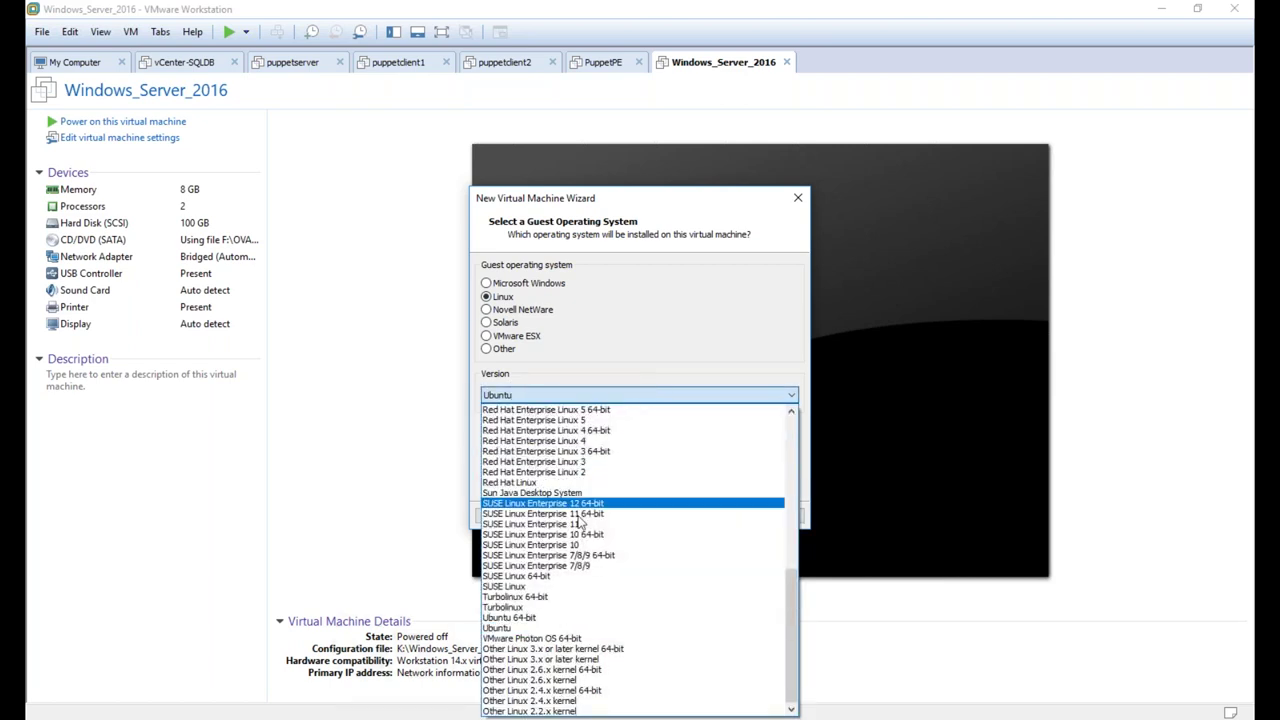
pyautogui.scroll(4, 575, 557)
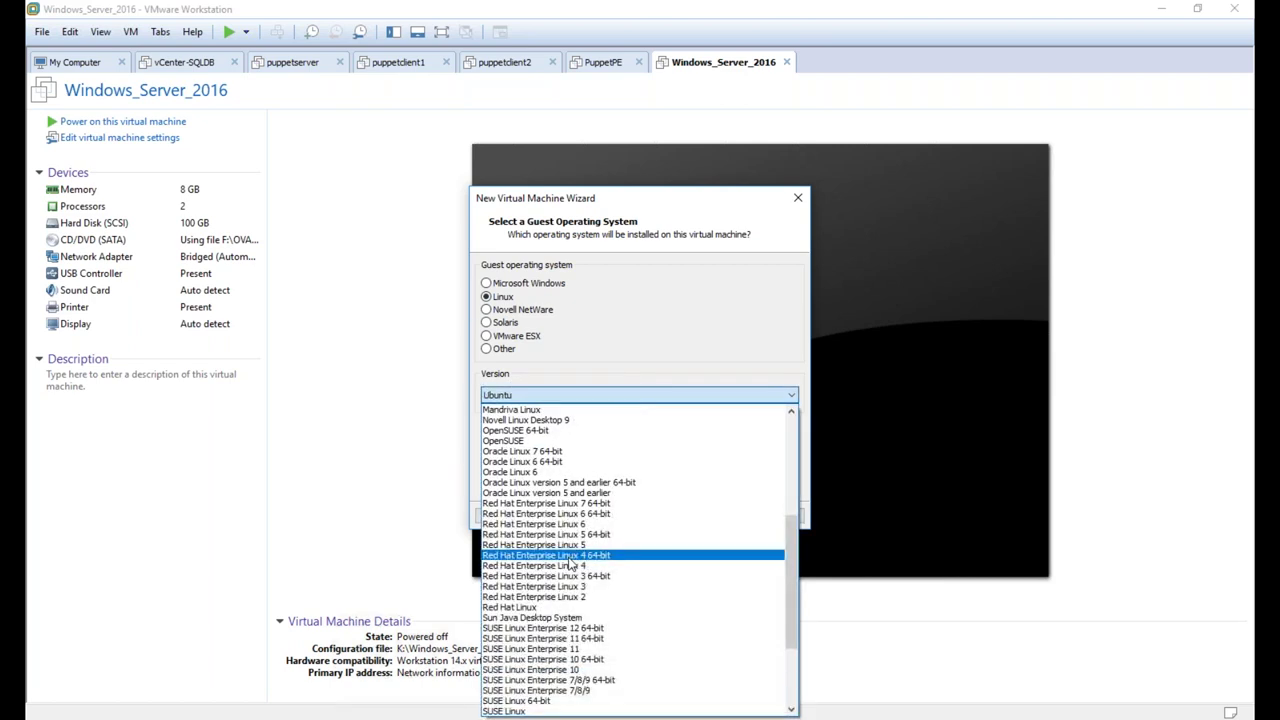
pyautogui.scroll(7, 570, 560)
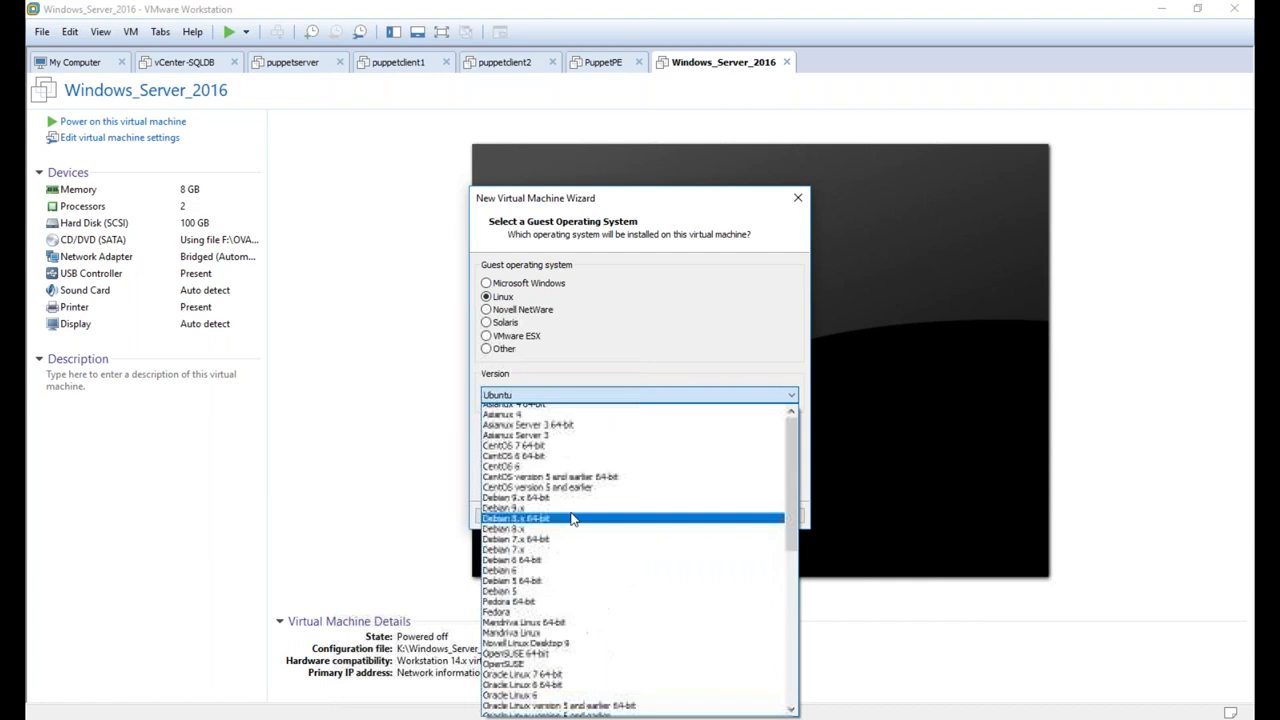
pyautogui.click(533, 447)
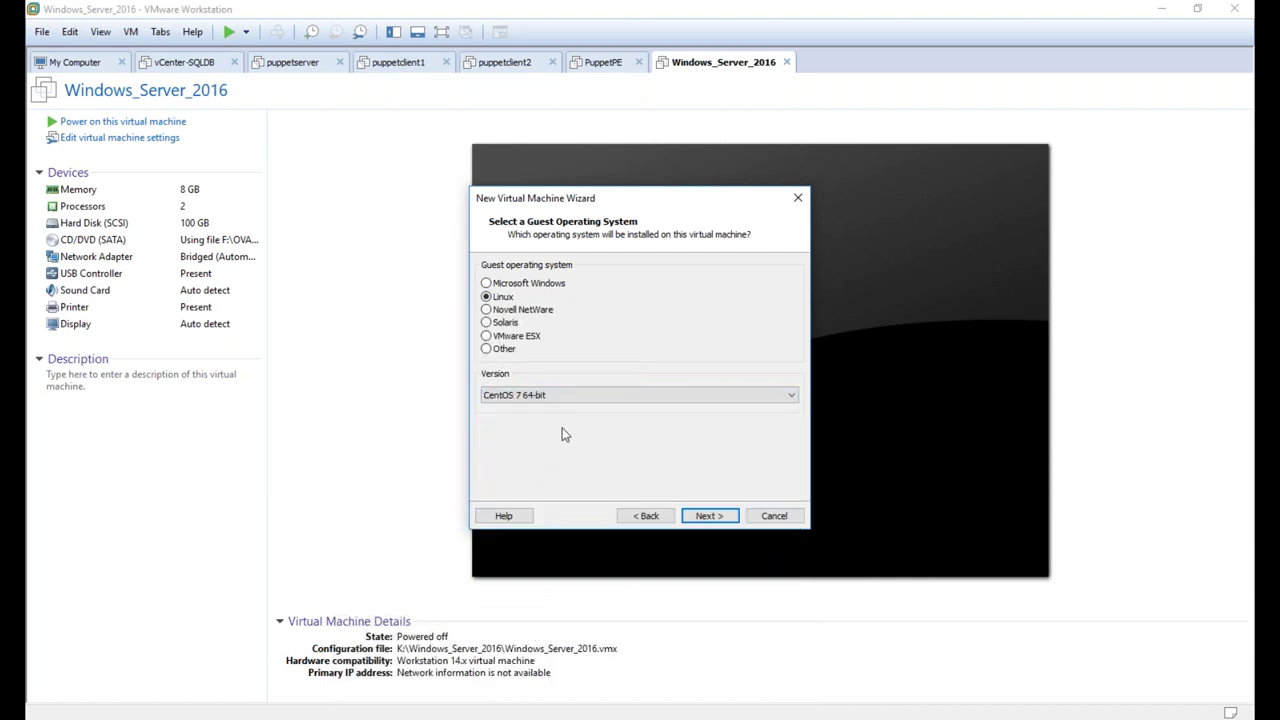
pyautogui.click(606, 395)
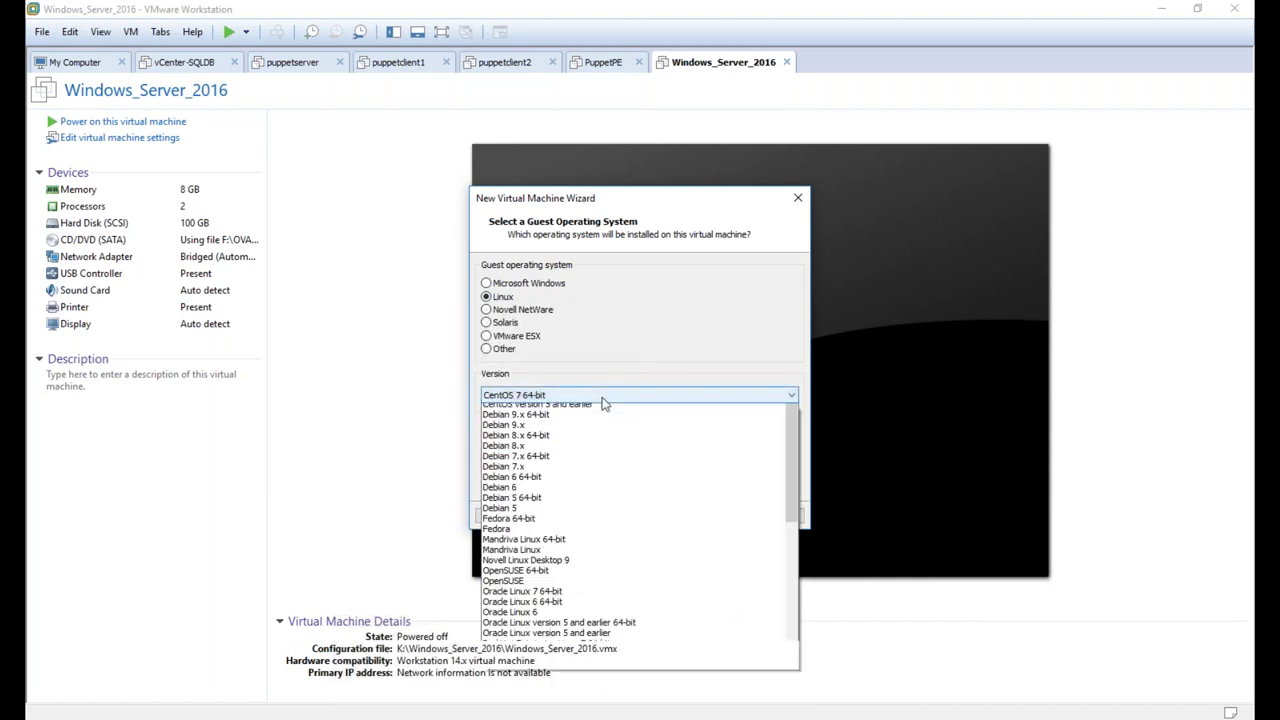
pyautogui.scroll(5, 570, 555)
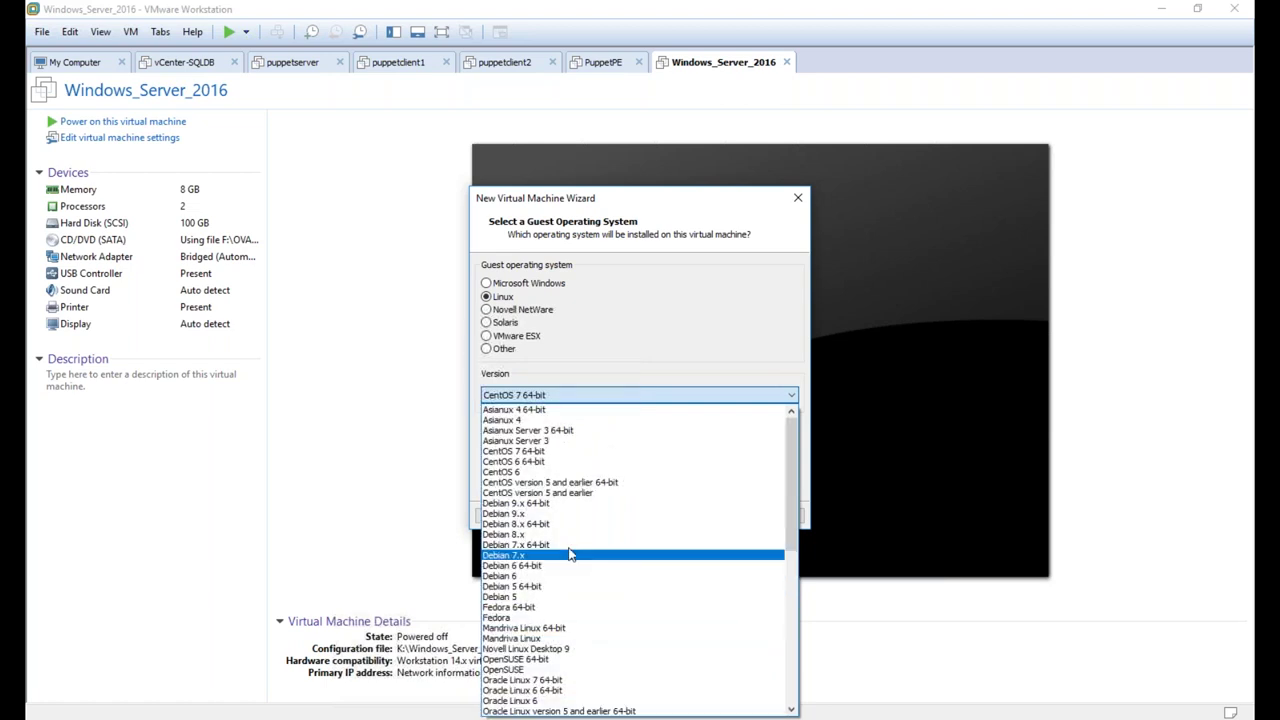
pyautogui.click(552, 451)
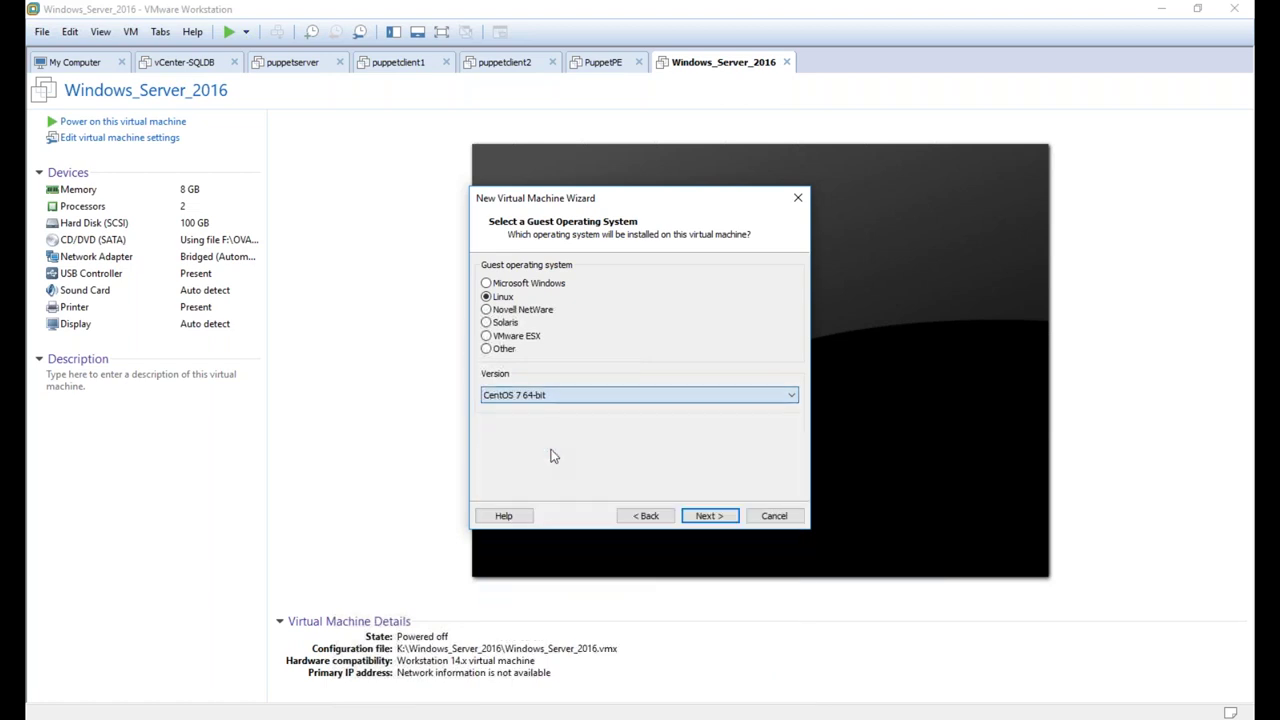
pyautogui.click(709, 516)
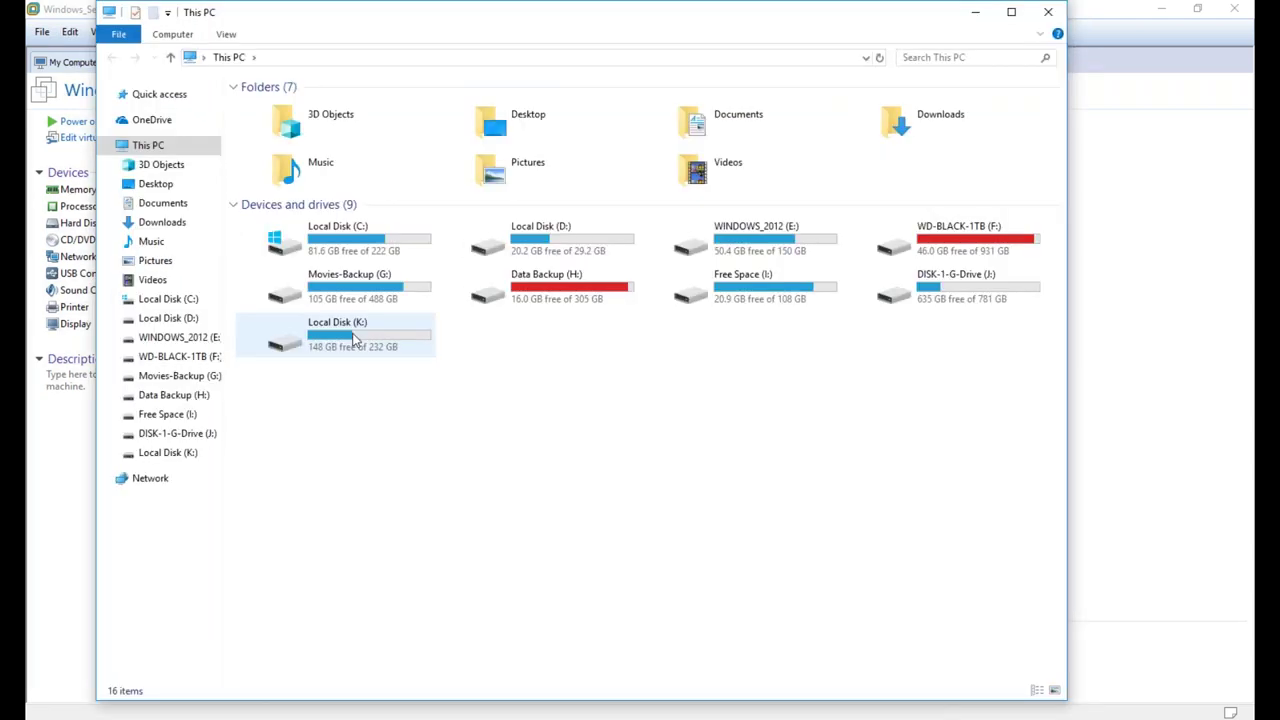
# - In File Explorer, create a folder named CentOS-YouTube on Local Disk (K:)
pyautogui.doubleClick(352, 340)
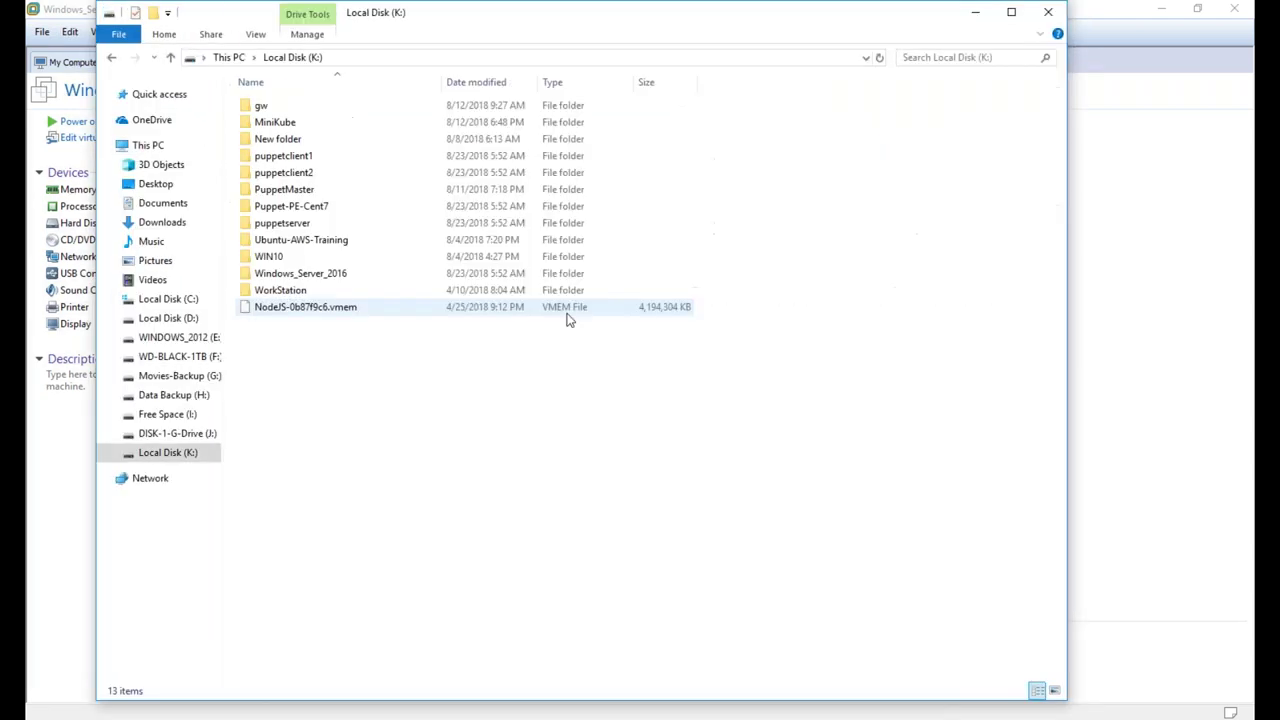
pyautogui.rightClick(292, 364)
pyautogui.moveTo(380, 607)
pyautogui.click(543, 425)
pyautogui.write('CentOS')
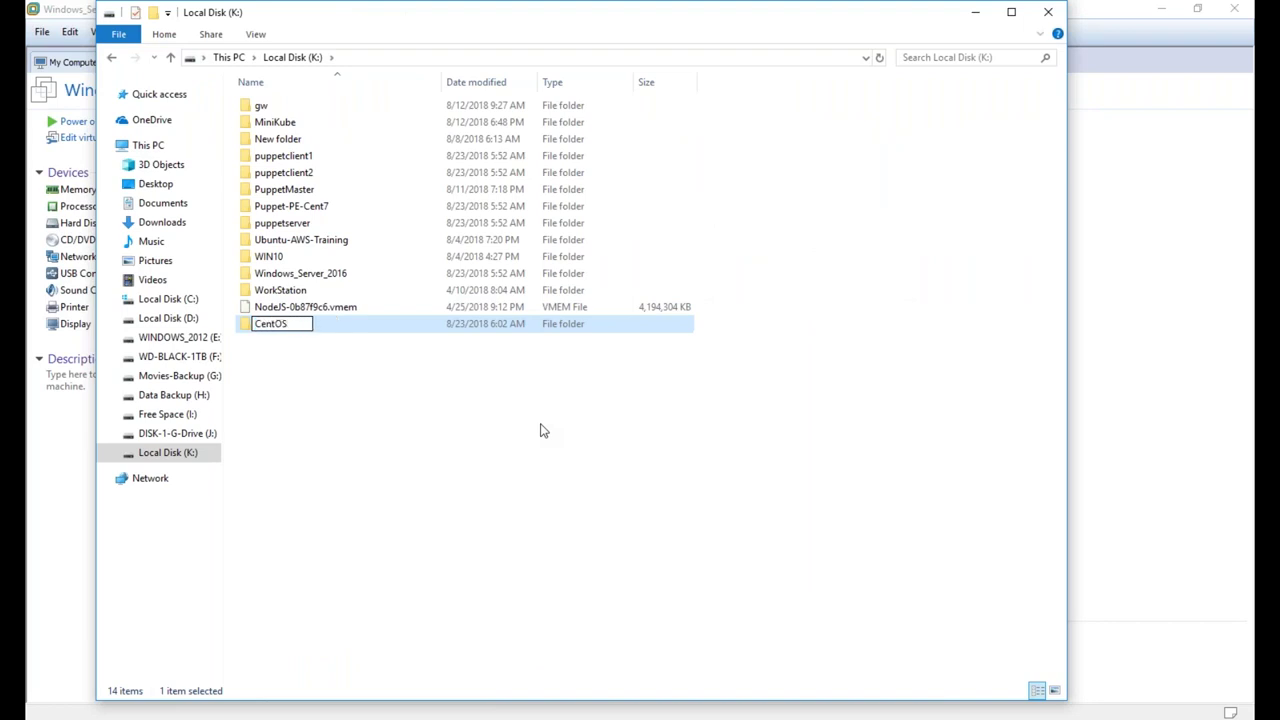
pyautogui.write('-Youtuvb')
pyautogui.press('BackSpace')
pyautogui.press('BackSpace')
pyautogui.press('BackSpace')
pyautogui.press('BackSpace')
pyautogui.write('Tube')
pyautogui.press('Return')
# - Open the CentOS-YouTube folder, copy its full path and close File Explorer
pyautogui.press('Return')
pyautogui.click(666, 64)
pyautogui.hotkey('ctrl', 'c')
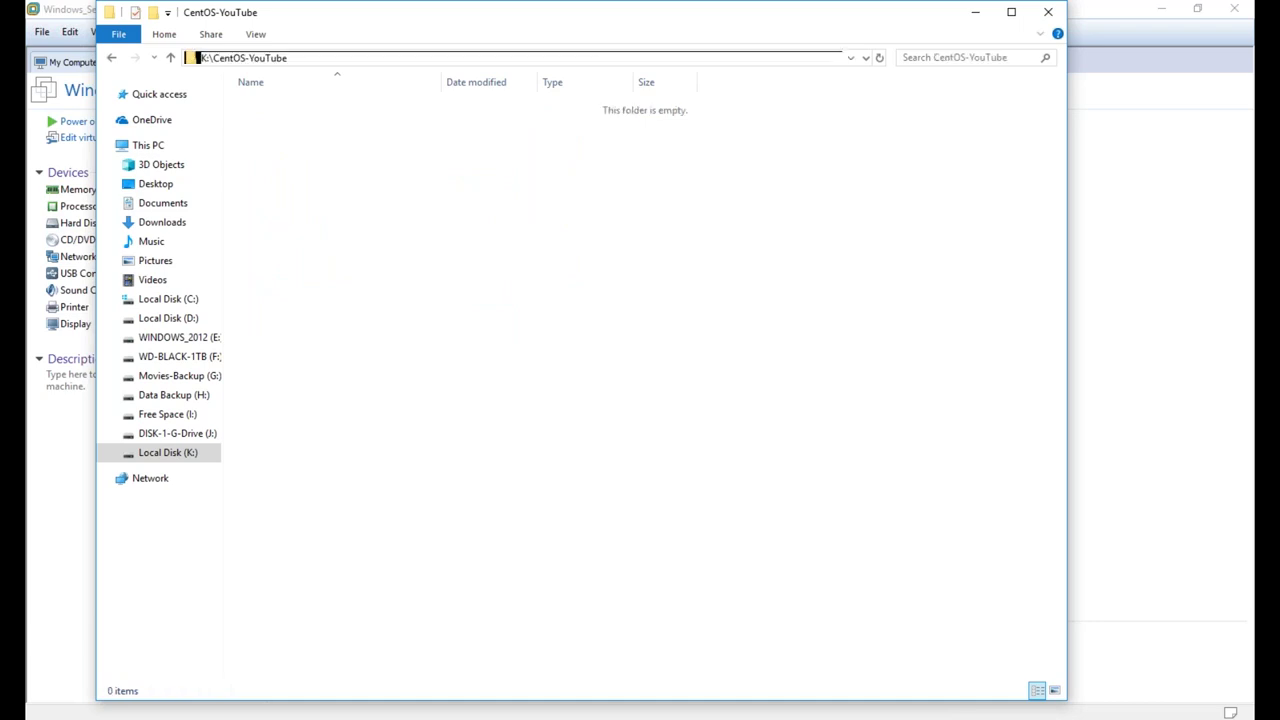
pyautogui.click(1048, 12)
# - Set the virtual machine's location to K:\CentOS-YouTube and its name to CentOS-YouTube, and continue the wizard
pyautogui.click(643, 331)
pyautogui.moveTo(643, 331); pyautogui.dragTo(577, 332)
pyautogui.hotkey('ctrl', 'v')
pyautogui.hotkey('ctrl', 'c')
pyautogui.moveTo(548, 288); pyautogui.dragTo(465, 286)
pyautogui.hotkey('ctrl', 'v')
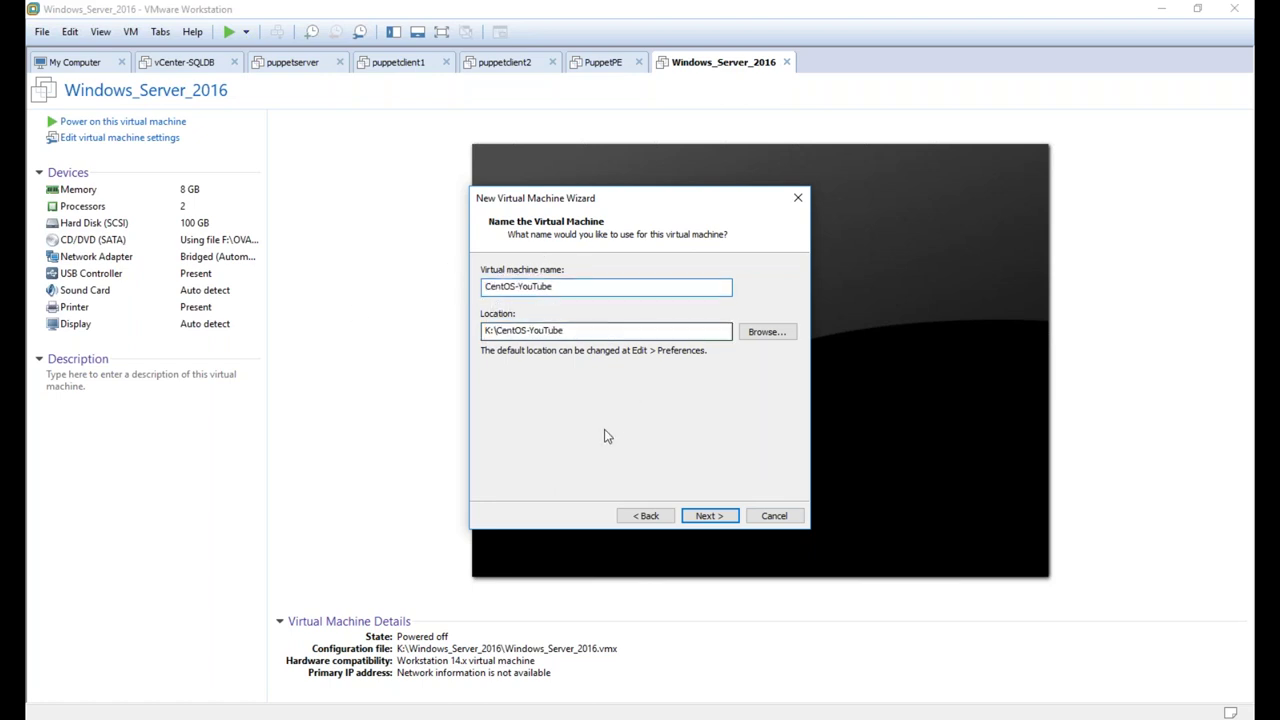
pyautogui.click(702, 516)
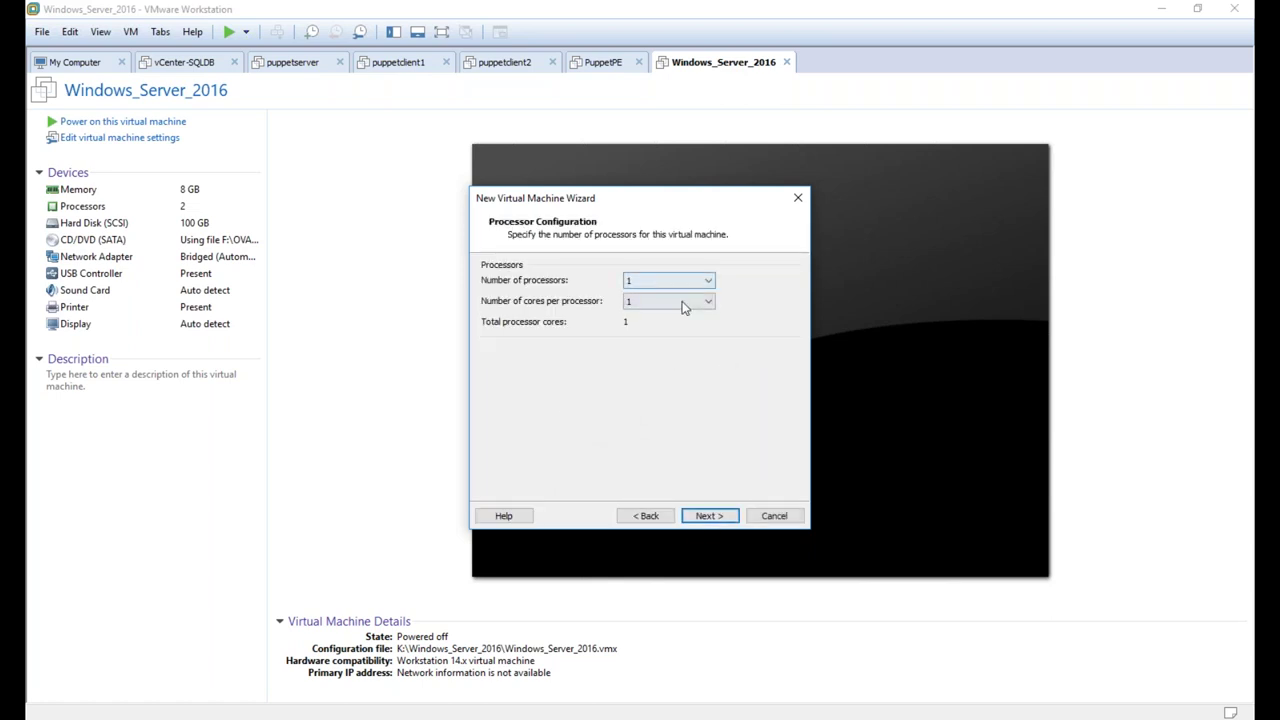
# - Give the virtual machine 2 cores per processor and 8 GB of memory
pyautogui.click(684, 301)
pyautogui.click(676, 330)
pyautogui.click(706, 516)
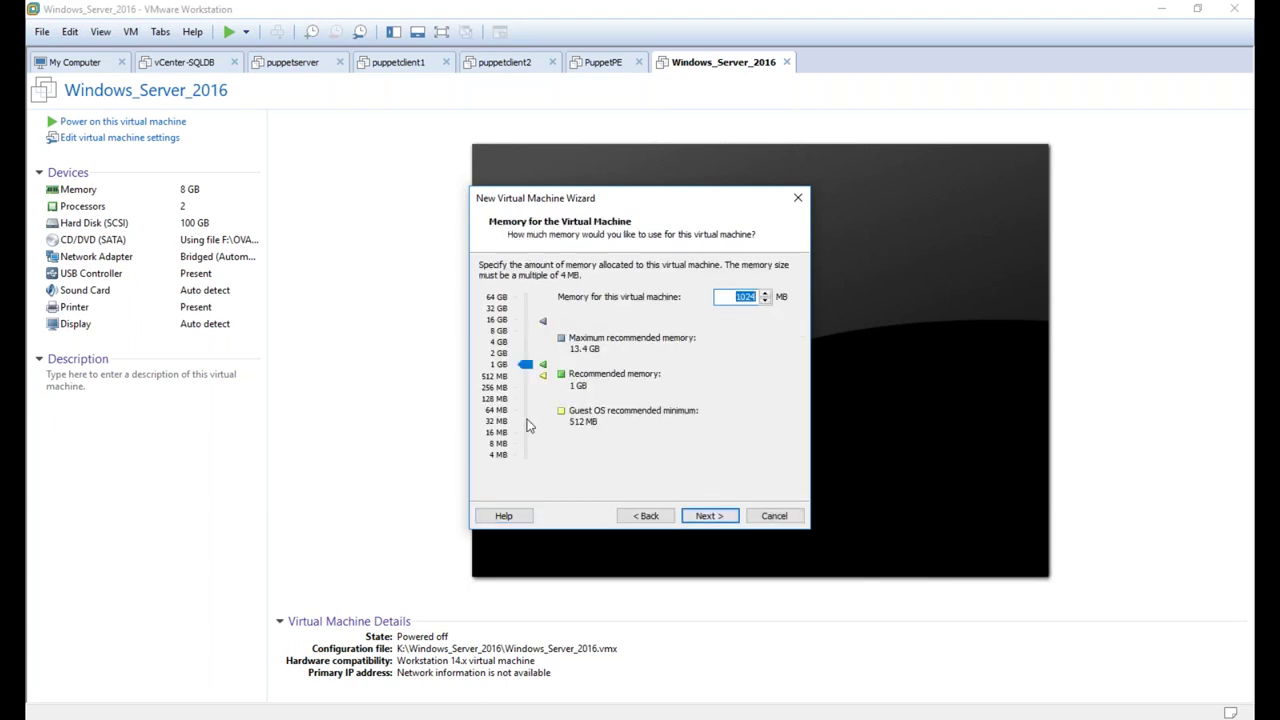
pyautogui.click(499, 342)
pyautogui.click(498, 333)
pyautogui.click(712, 518)
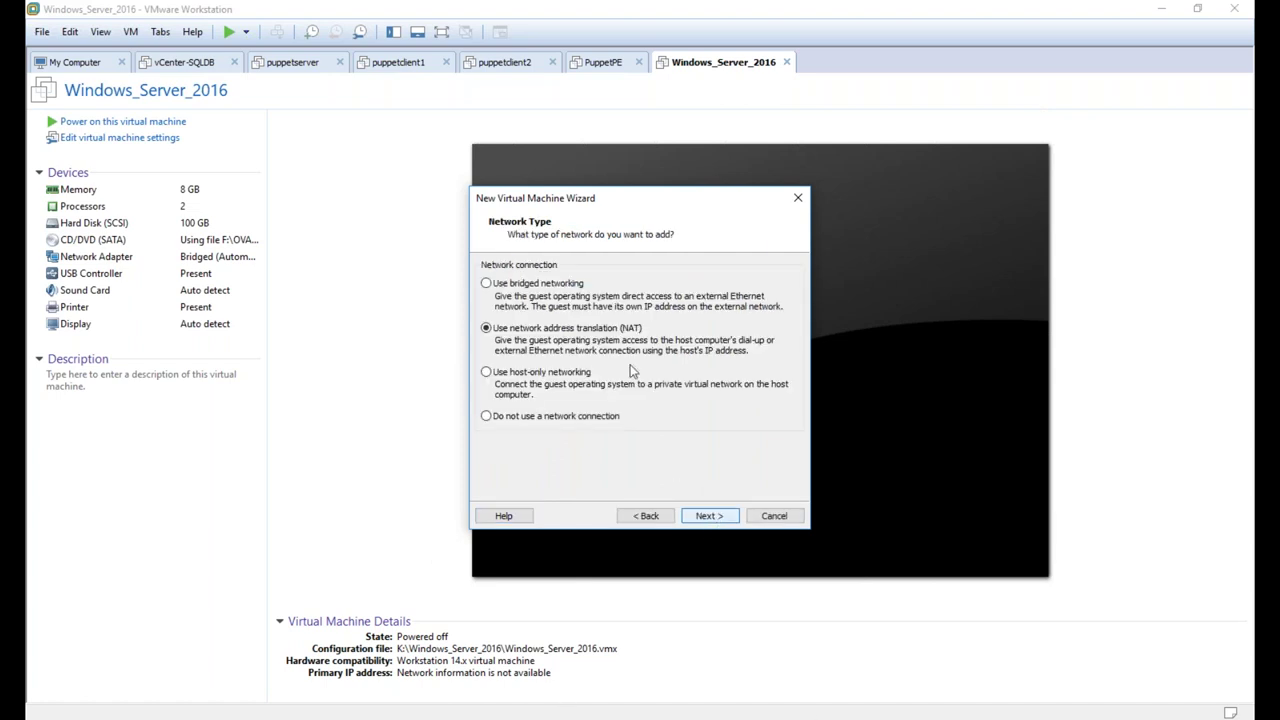
# - Choose bridged networking and accept creating a new virtual disk of the recommended SCSI type
pyautogui.click(566, 286)
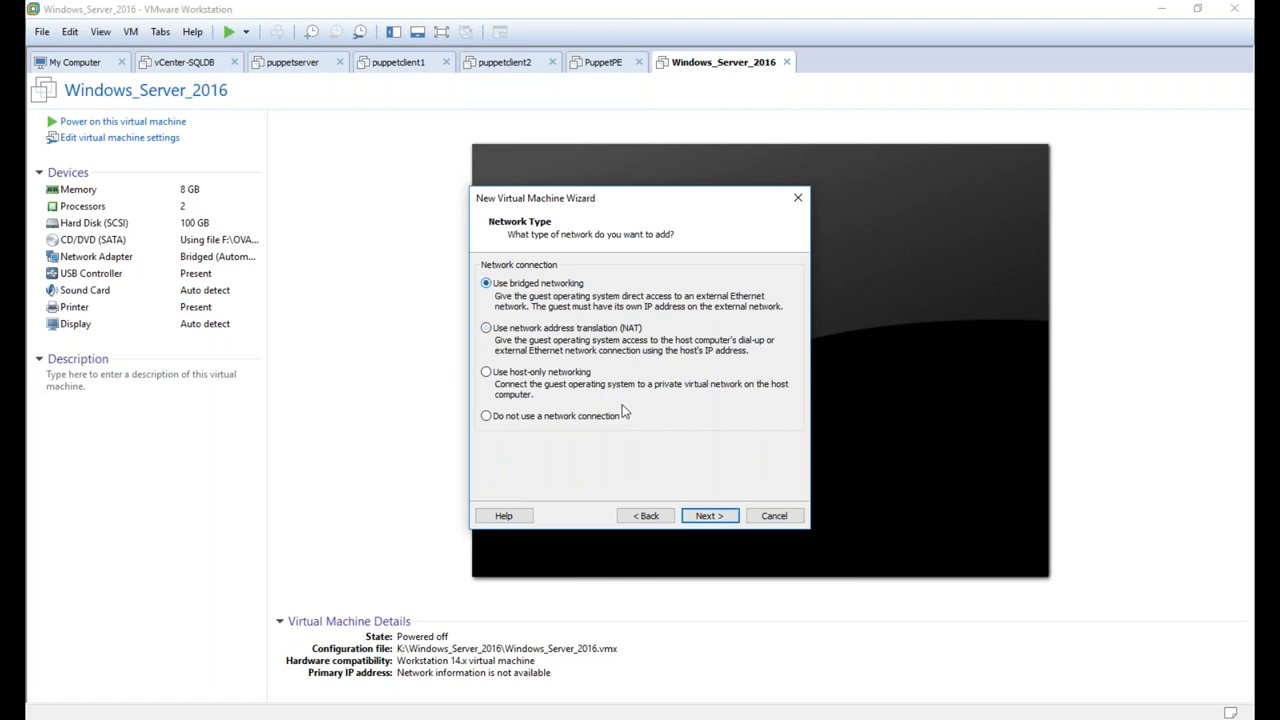
pyautogui.click(705, 516)
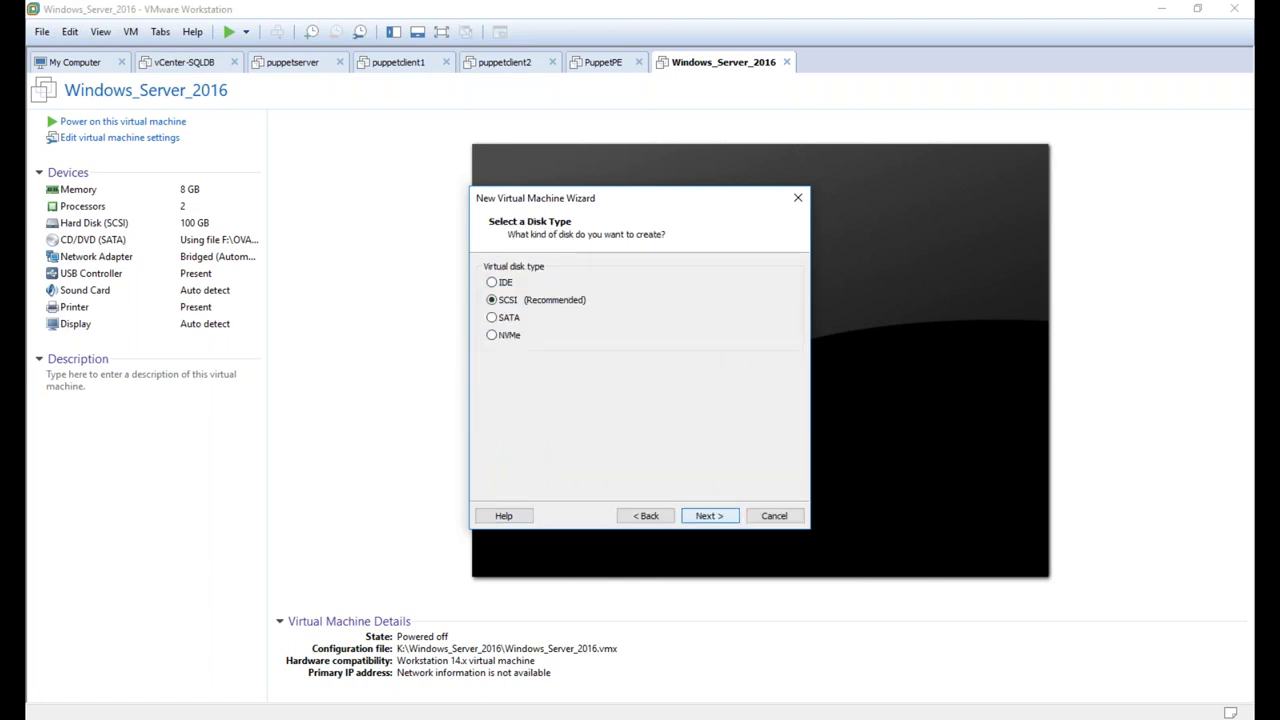
pyautogui.press('Return')
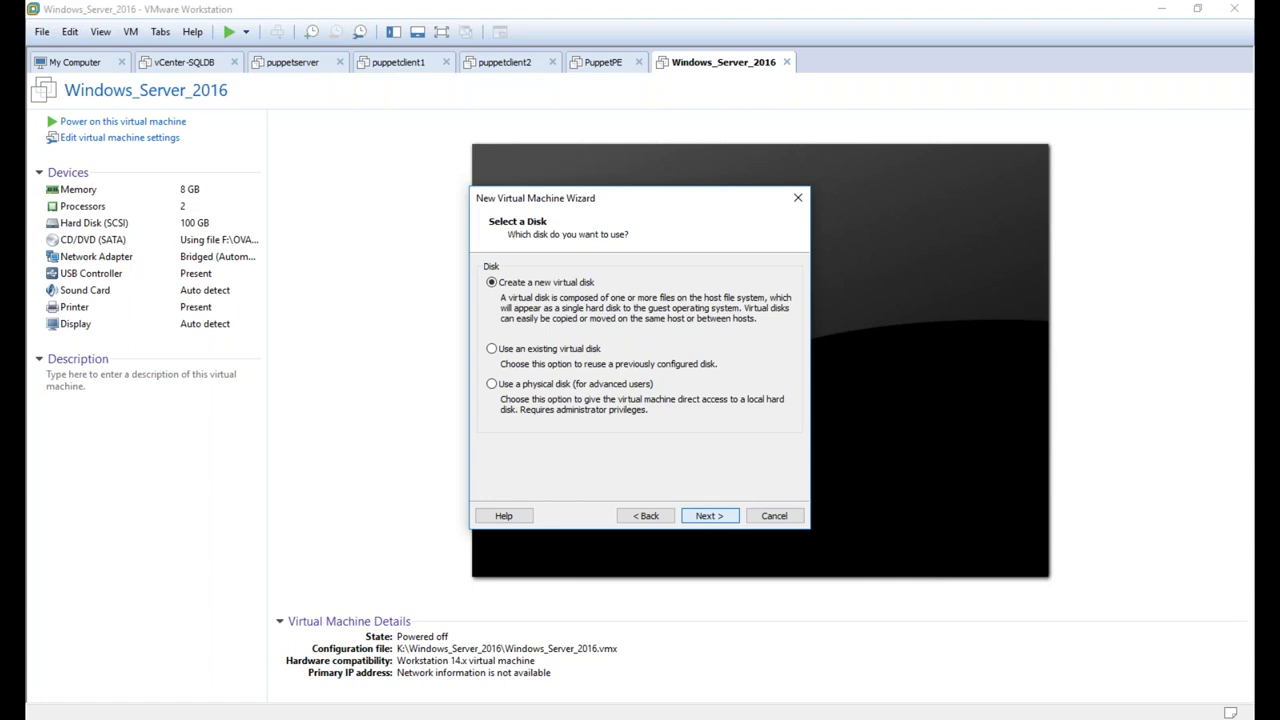
pyautogui.press('Return')
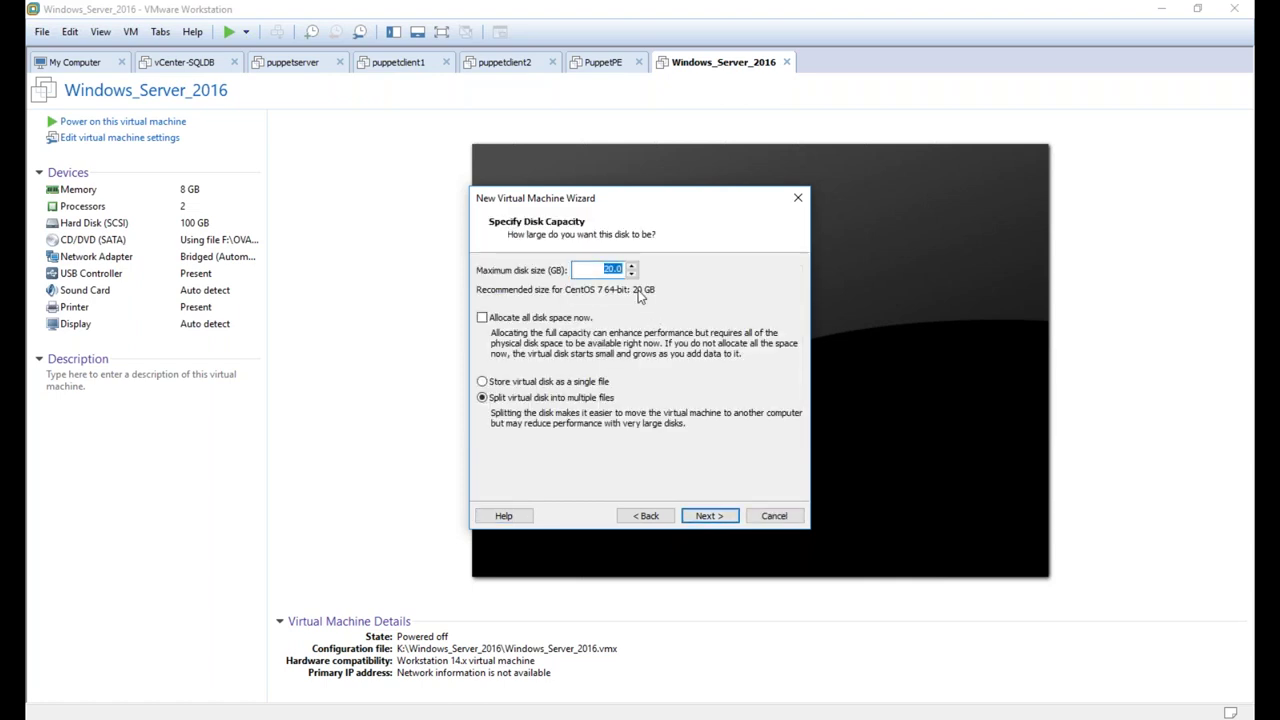
# - Set the maximum disk size to 50 GB stored as a single file, and complete the wizard
pyautogui.write('50')
pyautogui.click(511, 385)
pyautogui.click(709, 515)
pyautogui.click(709, 515)
pyautogui.click(709, 515)
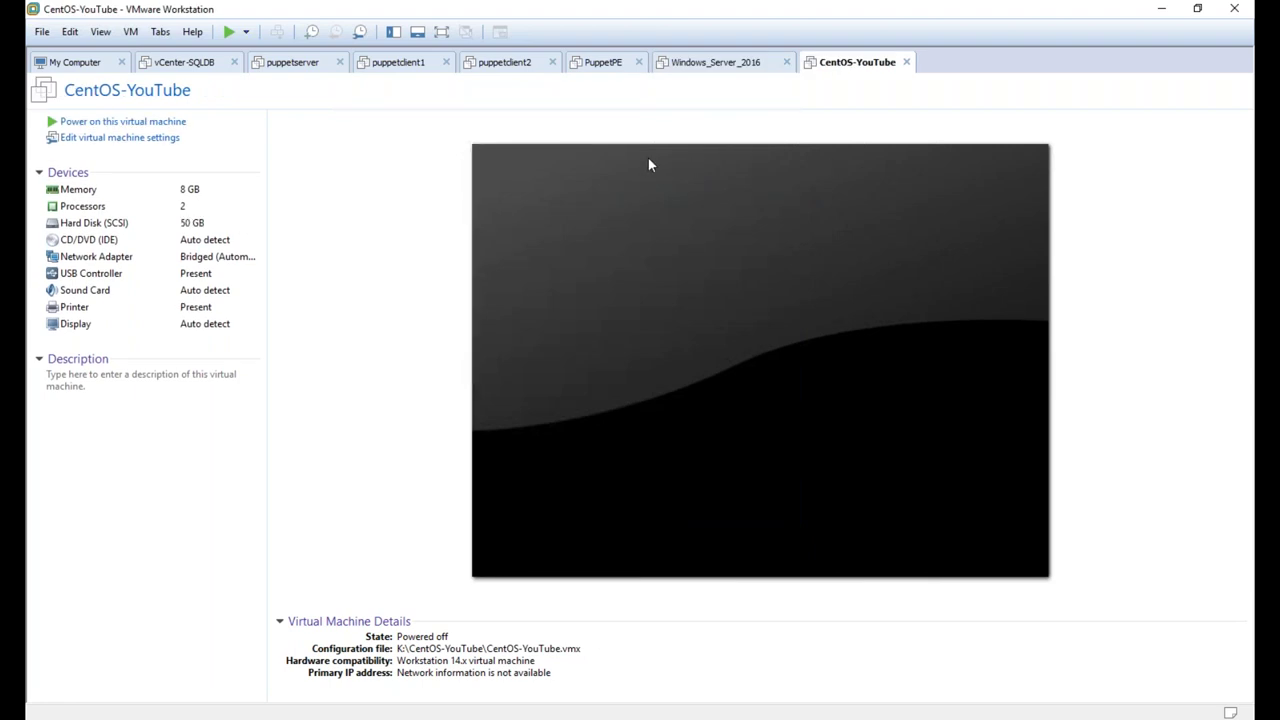
# - Connect the CentOS-YouTube machine's CD/DVD drive to the ISO image F:\CentOS-7-x86_64-DVD-1511.iso and save the settings
pyautogui.click(143, 139)
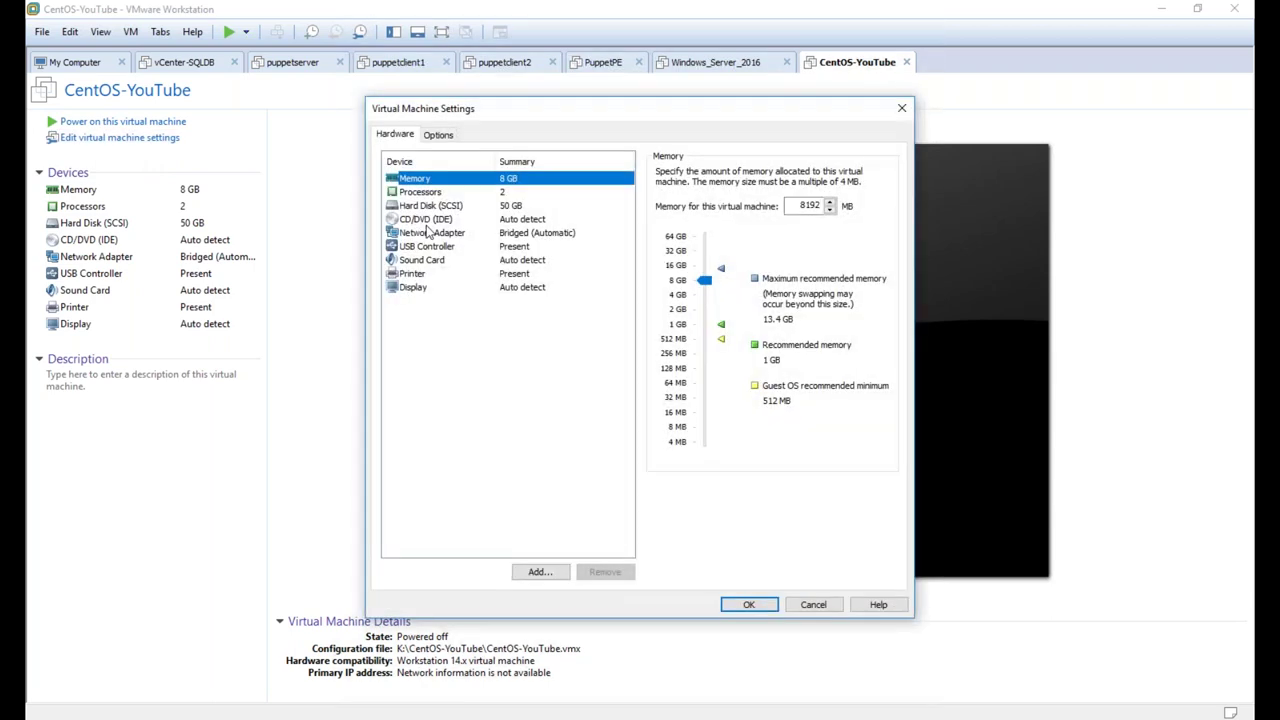
pyautogui.click(425, 219)
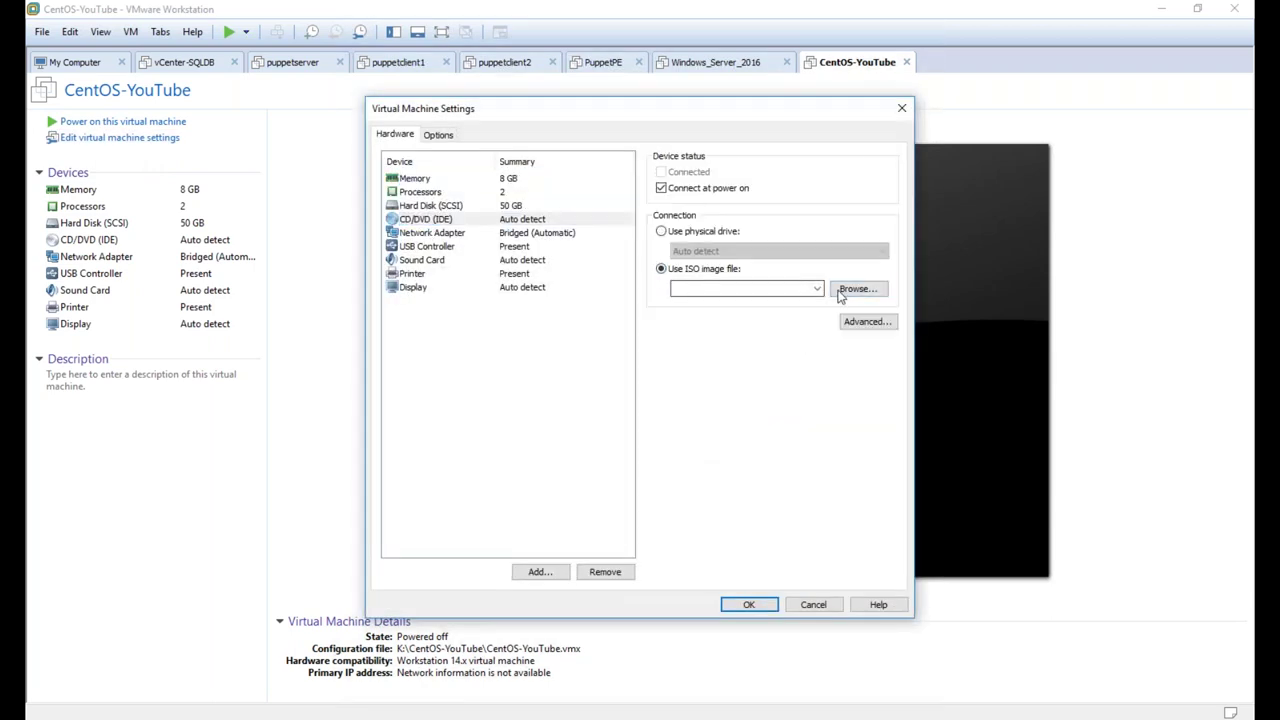
pyautogui.click(855, 290)
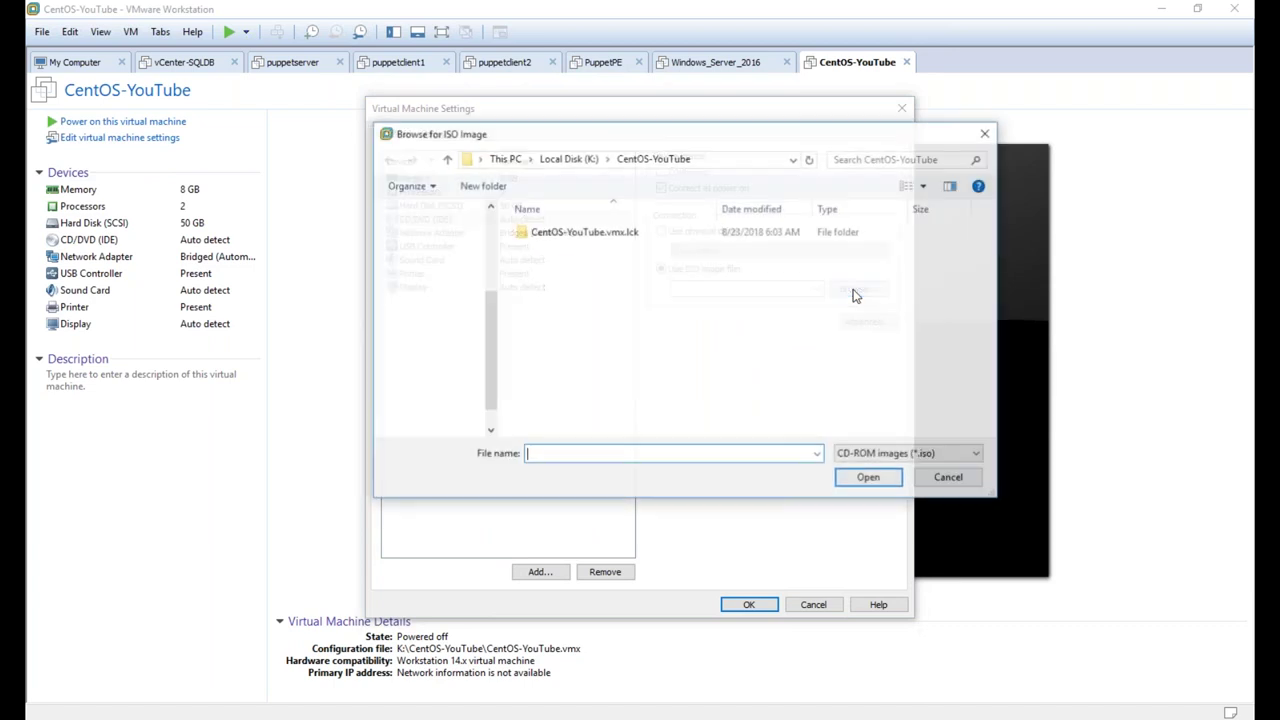
pyautogui.write('F:\\Ce')
pyautogui.press('Down')
pyautogui.press('Down')
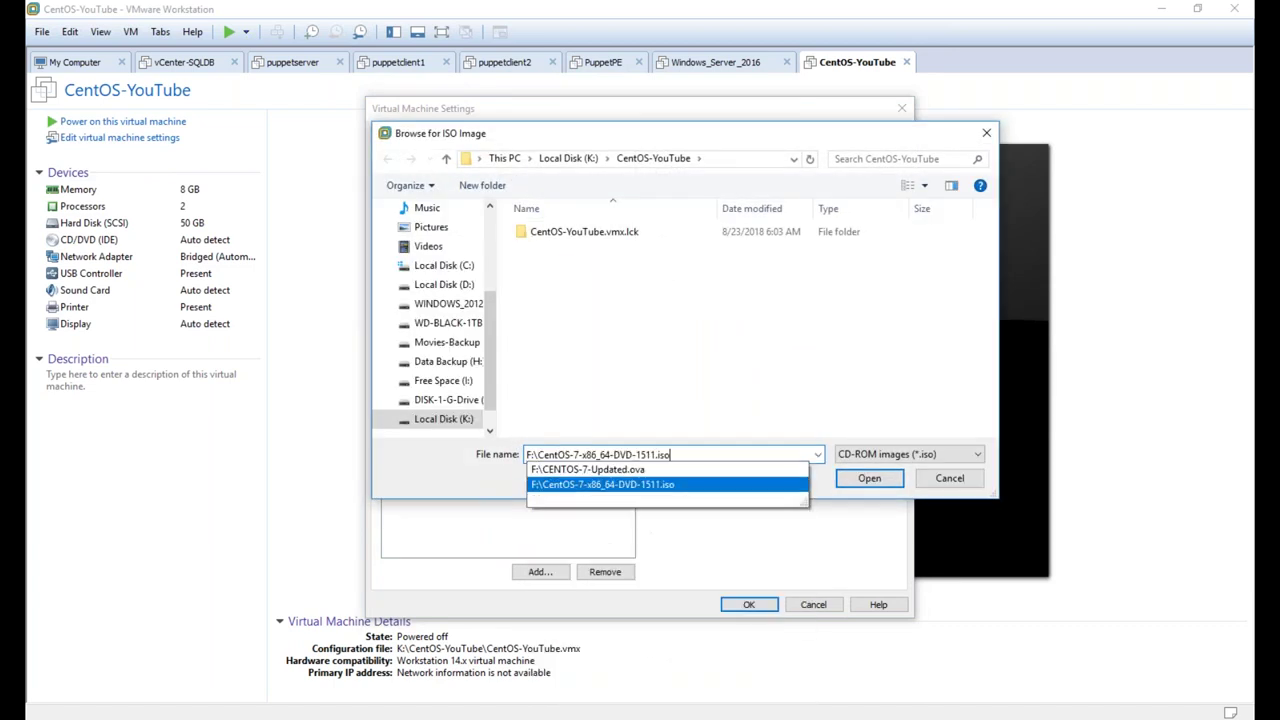
pyautogui.press('Return')
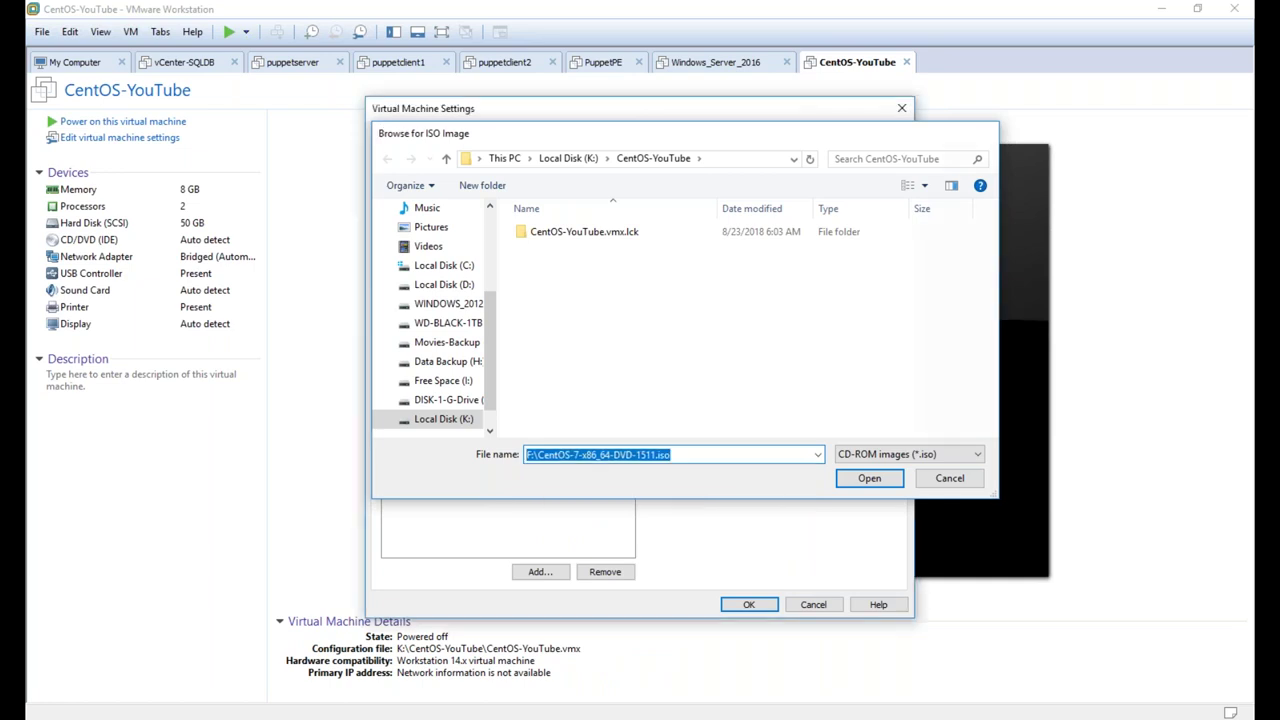
pyautogui.click(745, 605)
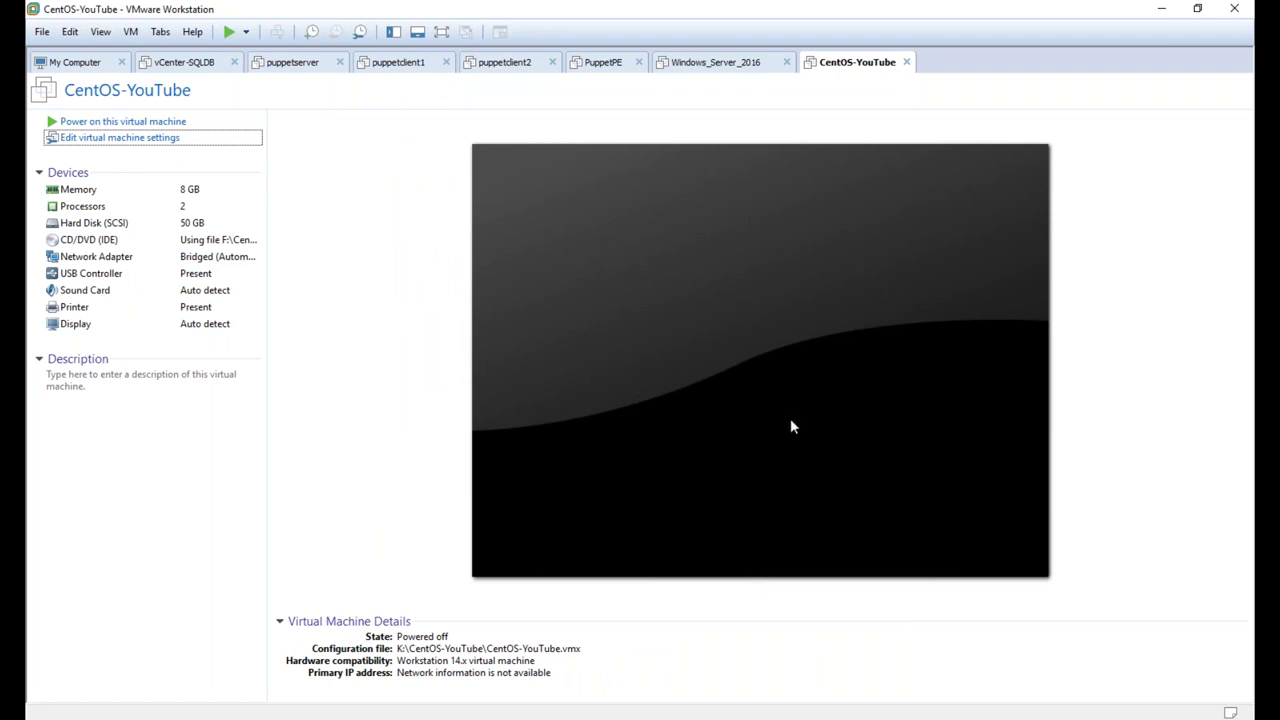
# - Power on the CentOS-YouTube virtual machine and dismiss the operating system installation hint
pyautogui.click(123, 122)
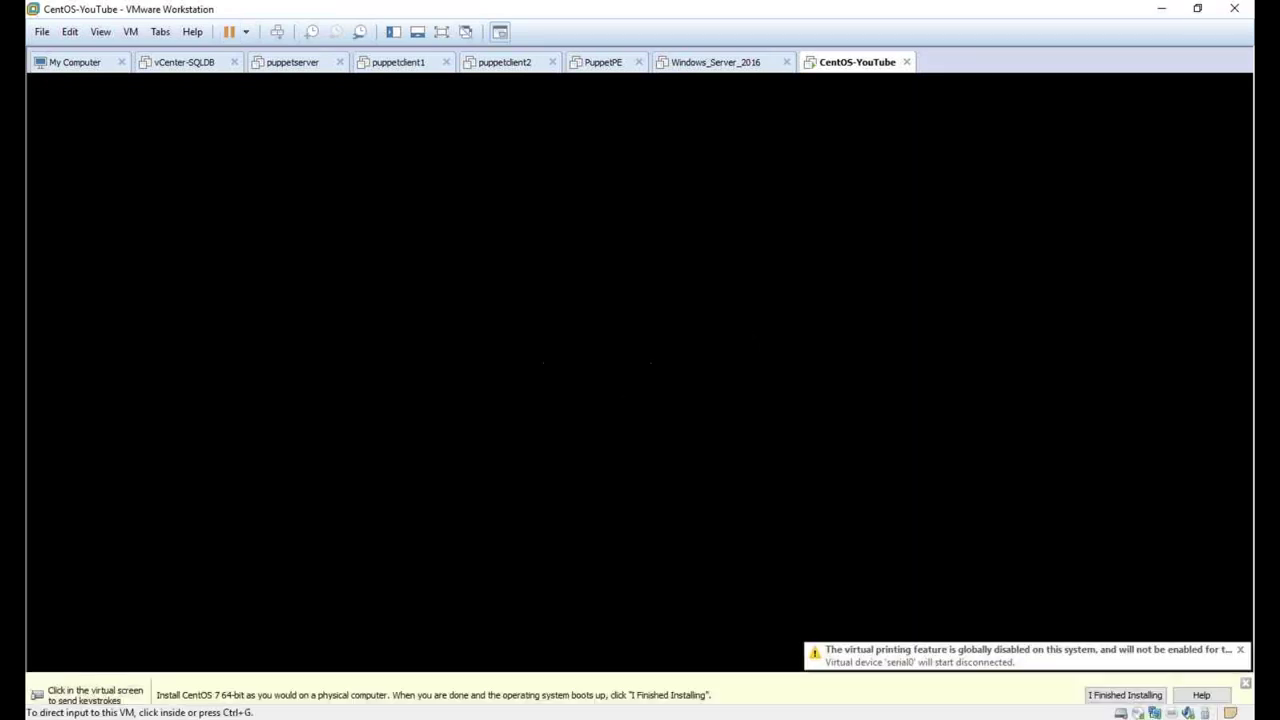
pyautogui.click(1247, 681)
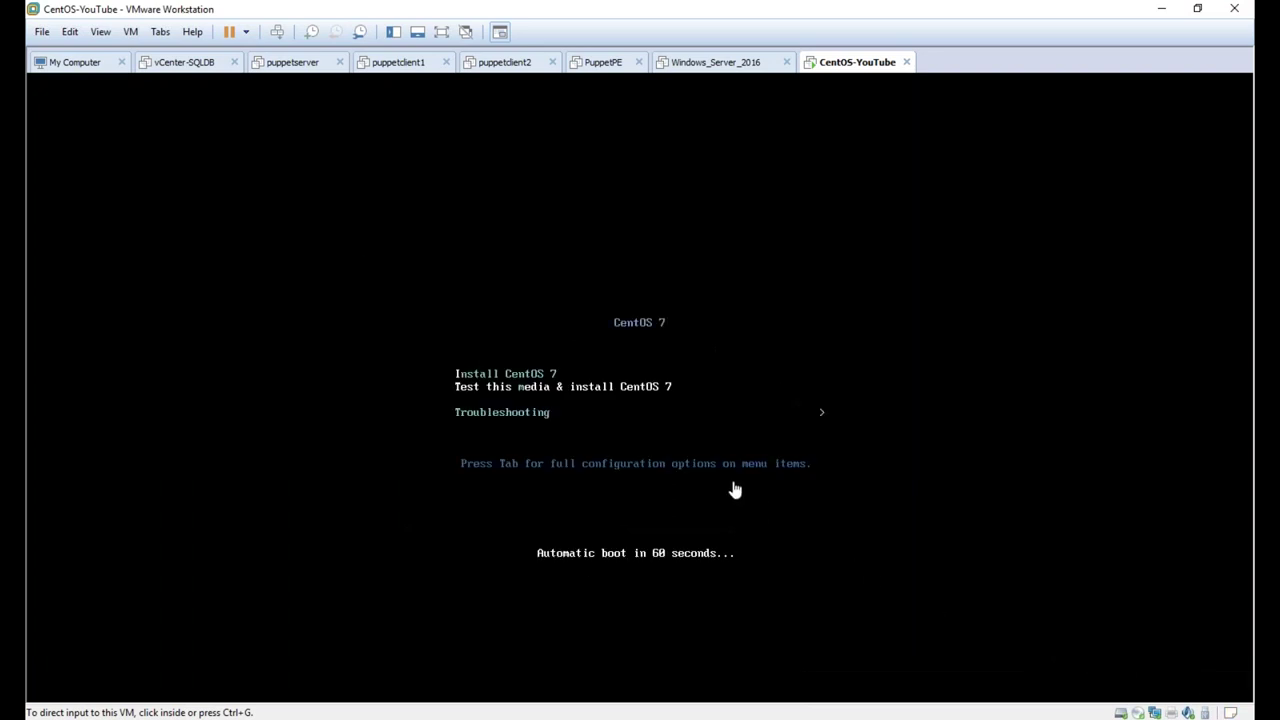
# - Direct input to the virtual machine and start Install CentOS 7 from the boot options
pyautogui.click(671, 389)
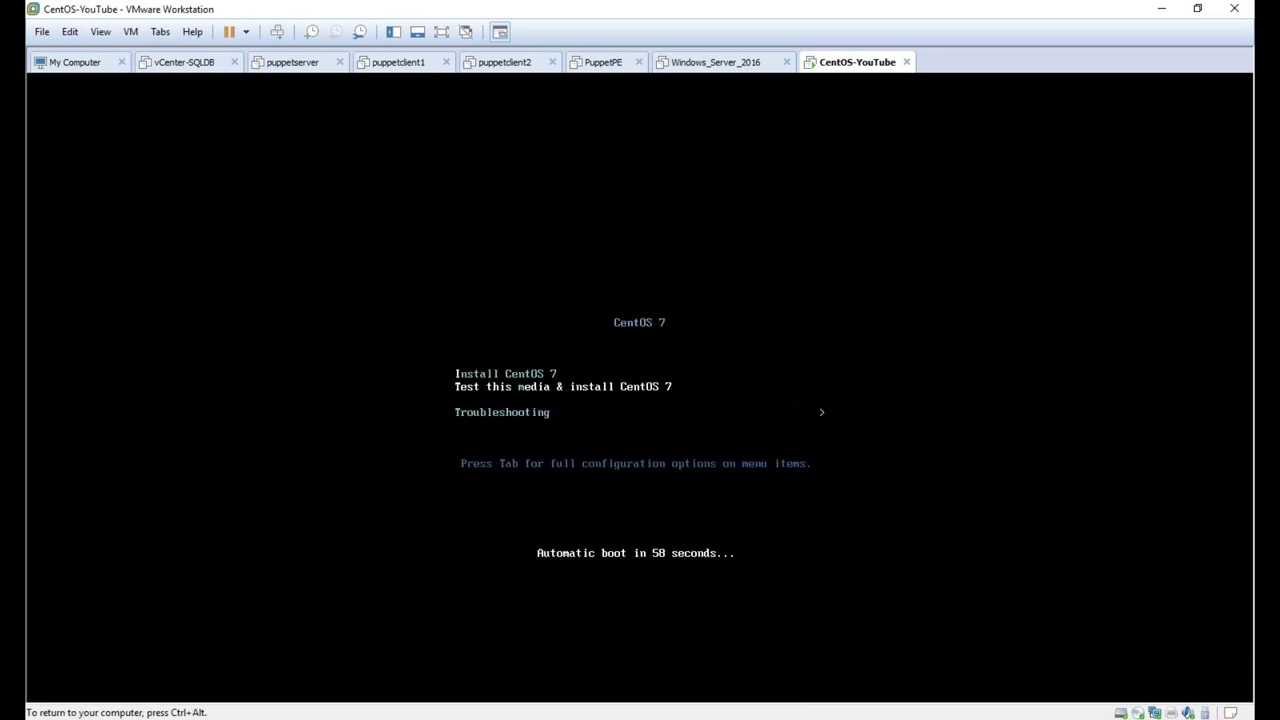
pyautogui.press('Up')
pyautogui.press('Down')
pyautogui.press('Down')
pyautogui.press('Up')
pyautogui.press('Up')
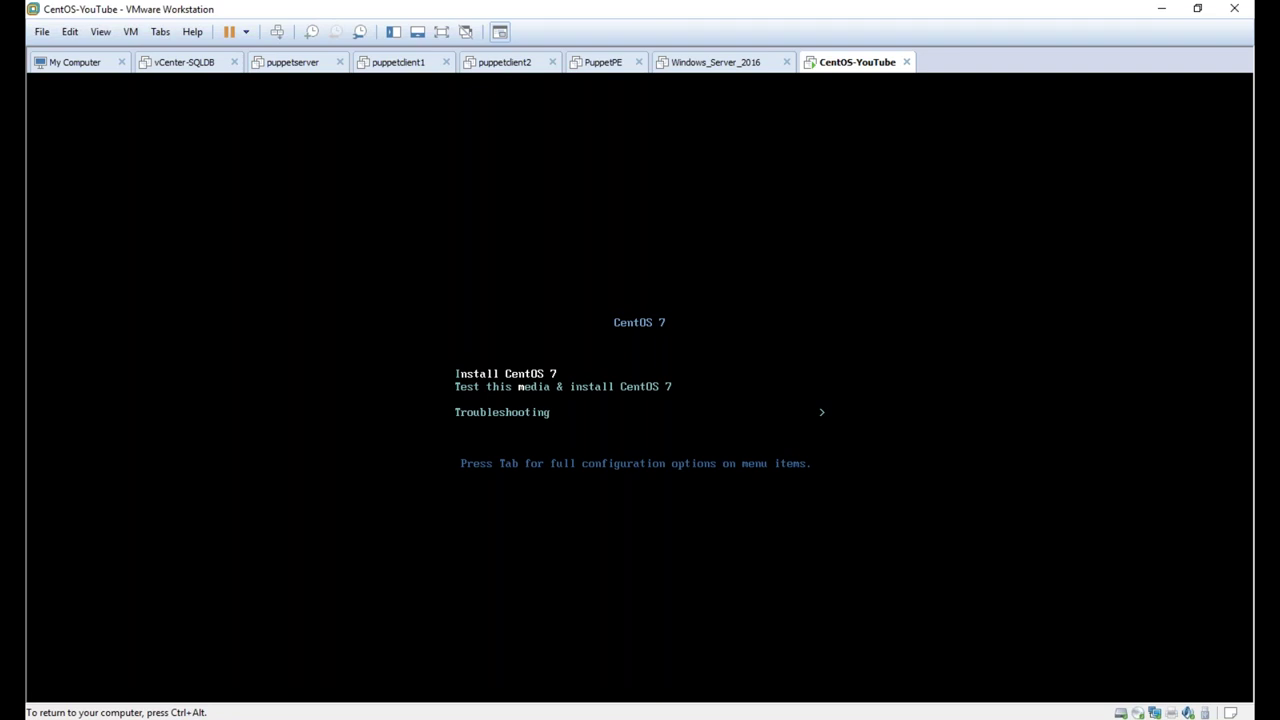
pyautogui.press('Down')
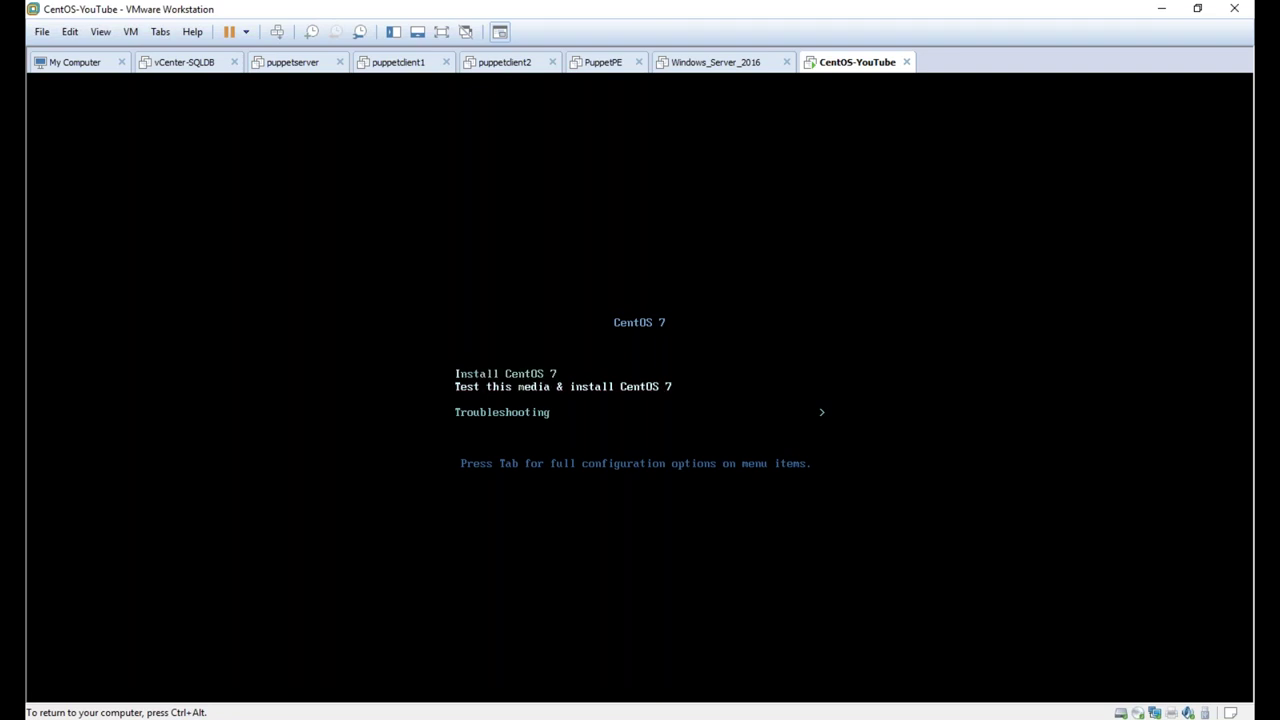
pyautogui.press('Up')
pyautogui.press('Return')
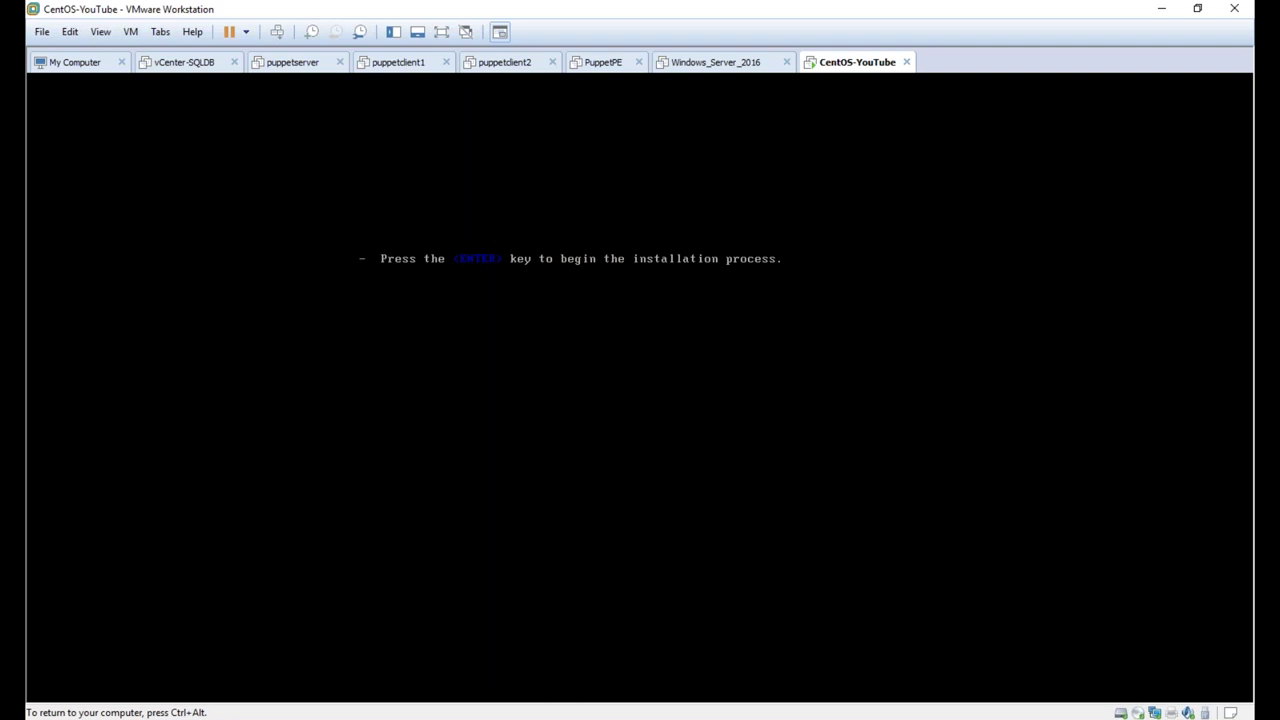
# - Return input to the virtual machine and continue the installer with English (United States) as the installation language
pyautogui.hotkey('ctrl', 'alt')
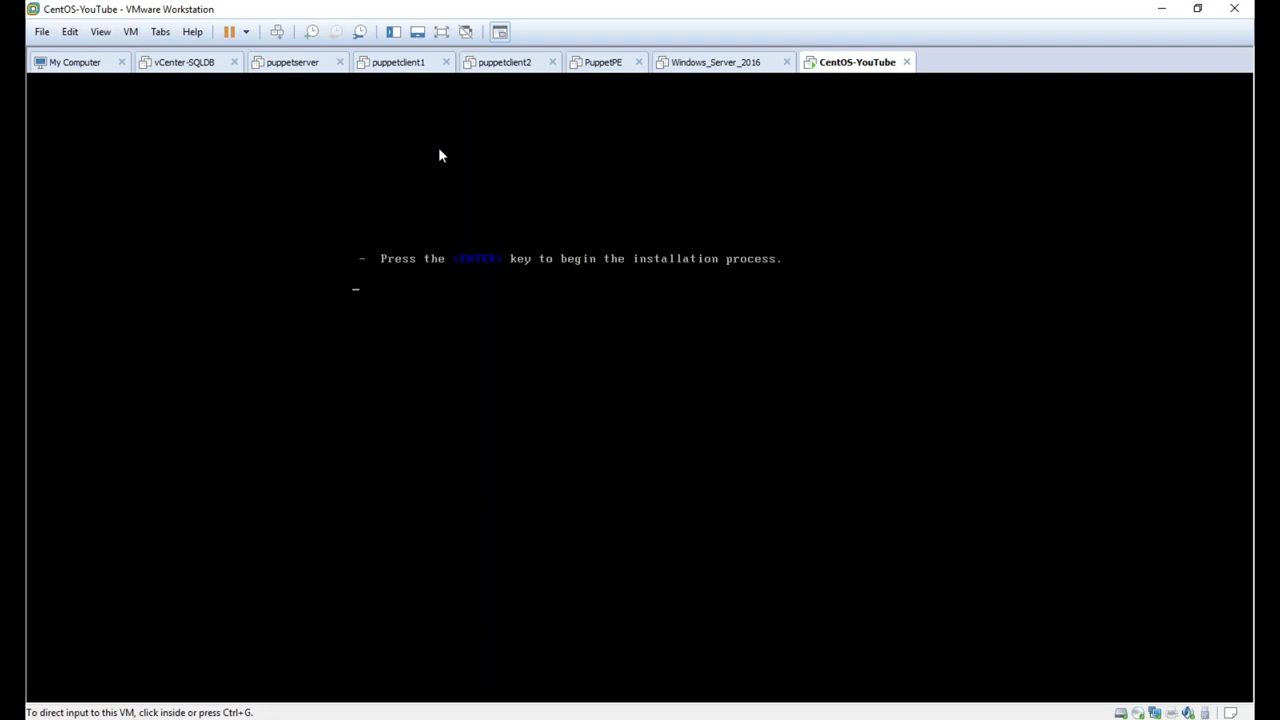
pyautogui.click(460, 267)
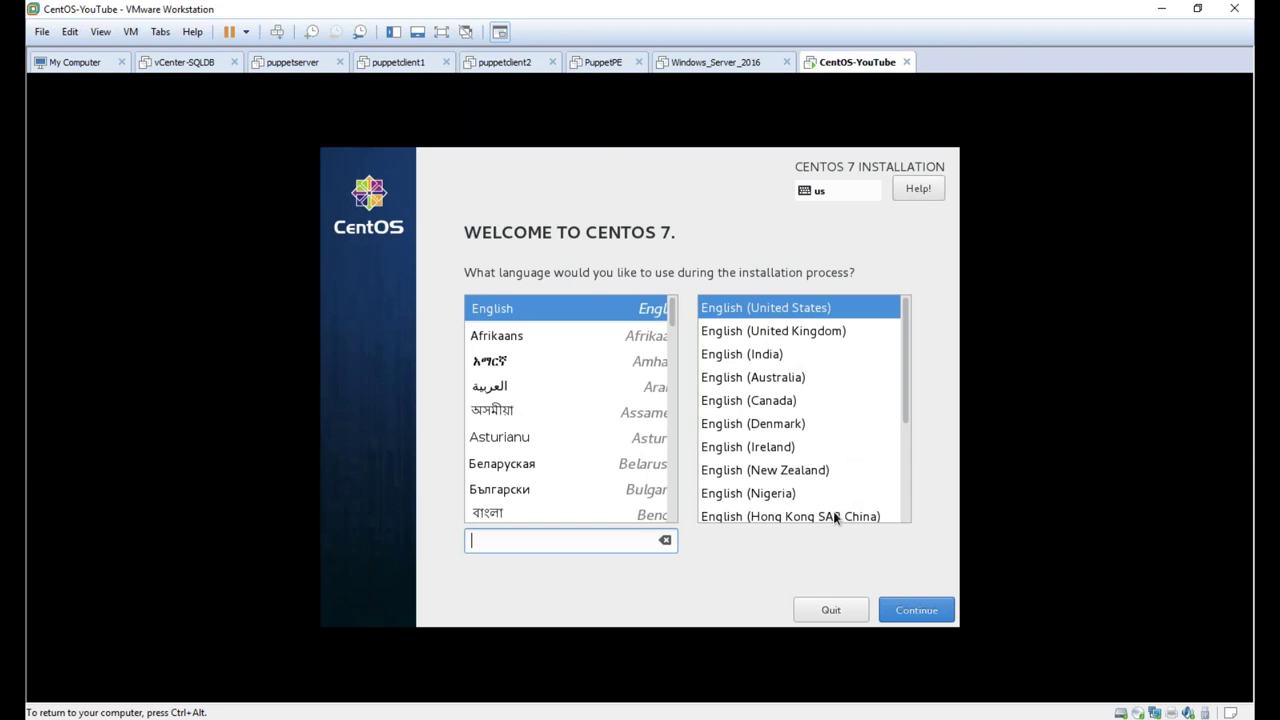
pyautogui.click(940, 615)
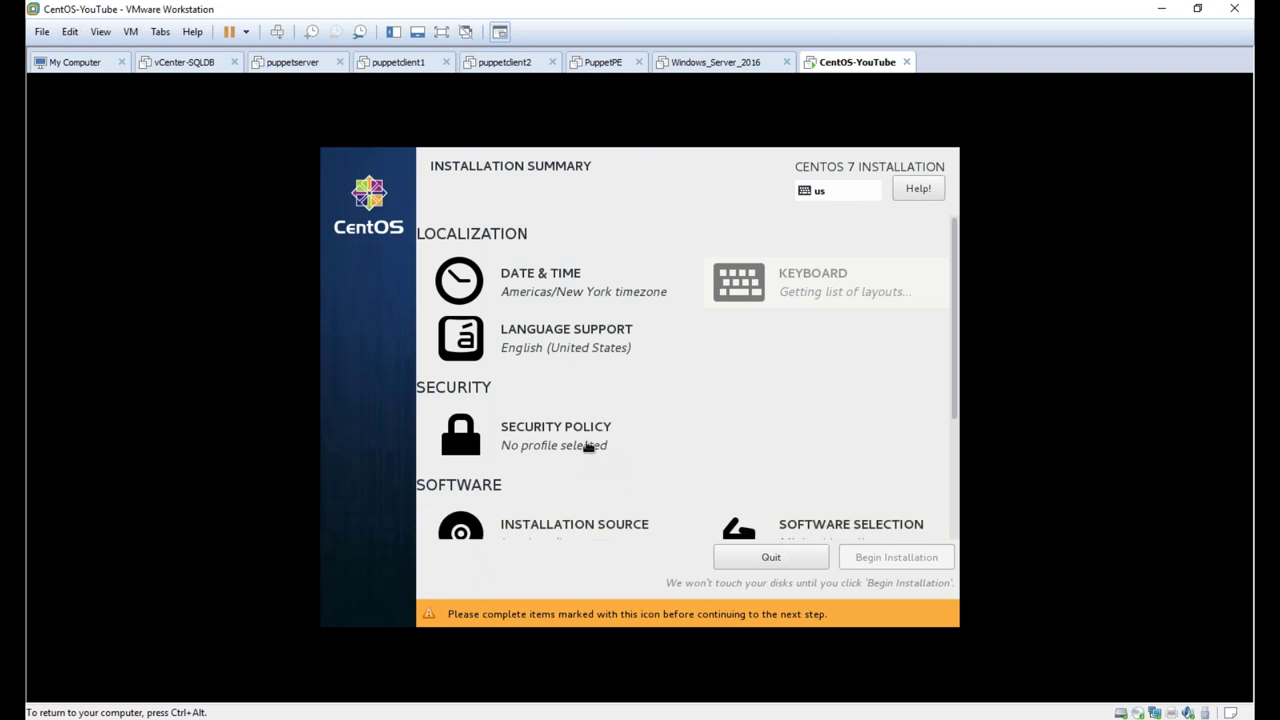
# - Examine the localization, security, software and system items in the installation summary
pyautogui.scroll(-1, 589, 447)
pyautogui.scroll(-1, 687, 377)
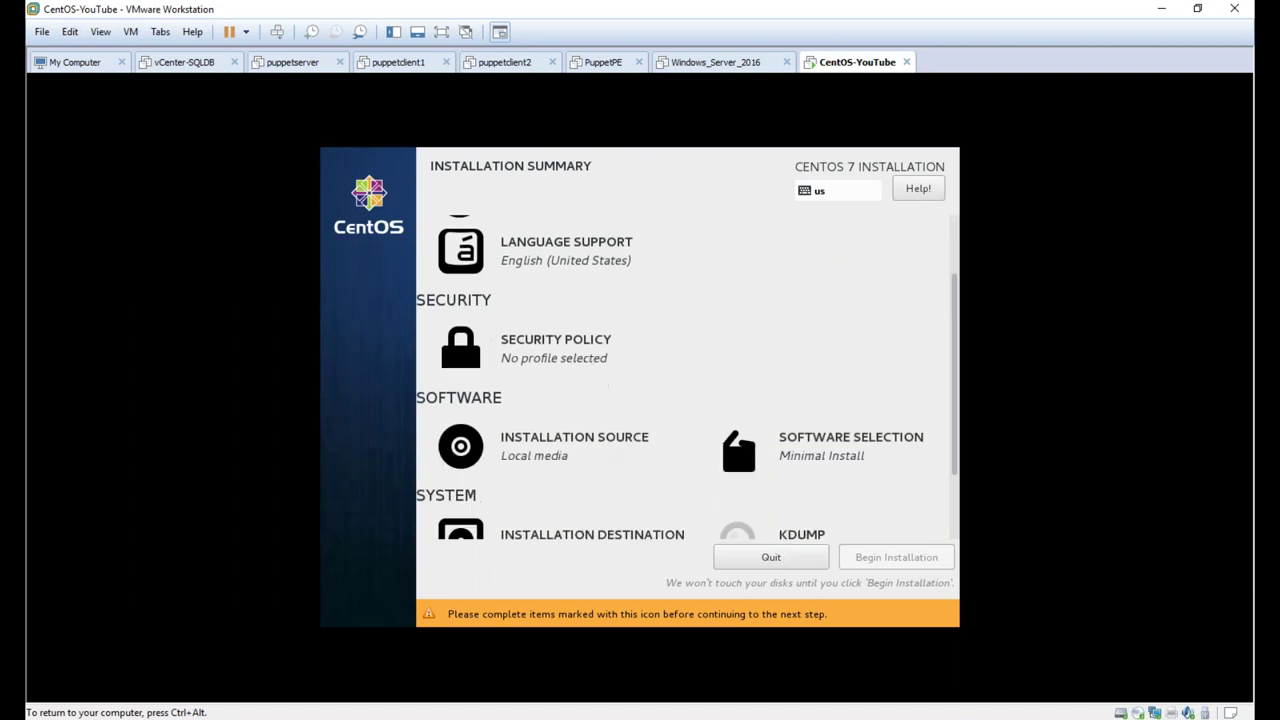
pyautogui.scroll(-2, 608, 474)
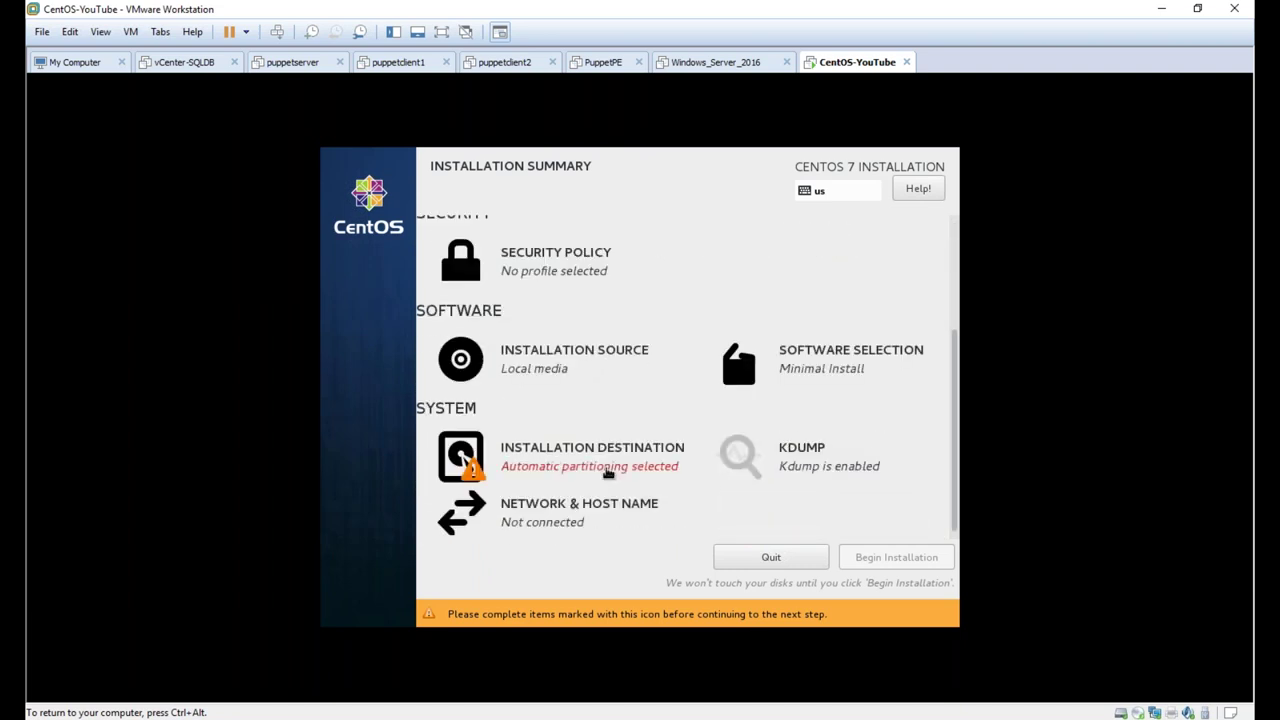
pyautogui.scroll(4, 608, 474)
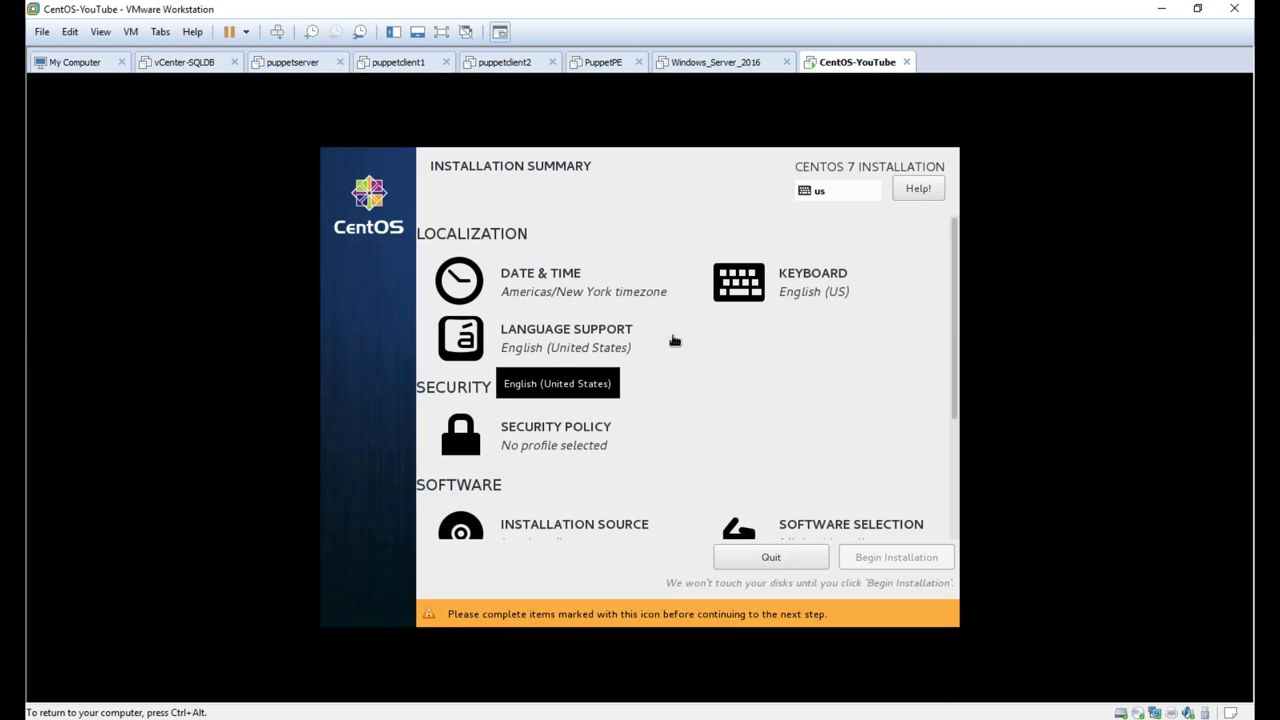
pyautogui.scroll(-3, 799, 372)
pyautogui.scroll(-1, 799, 372)
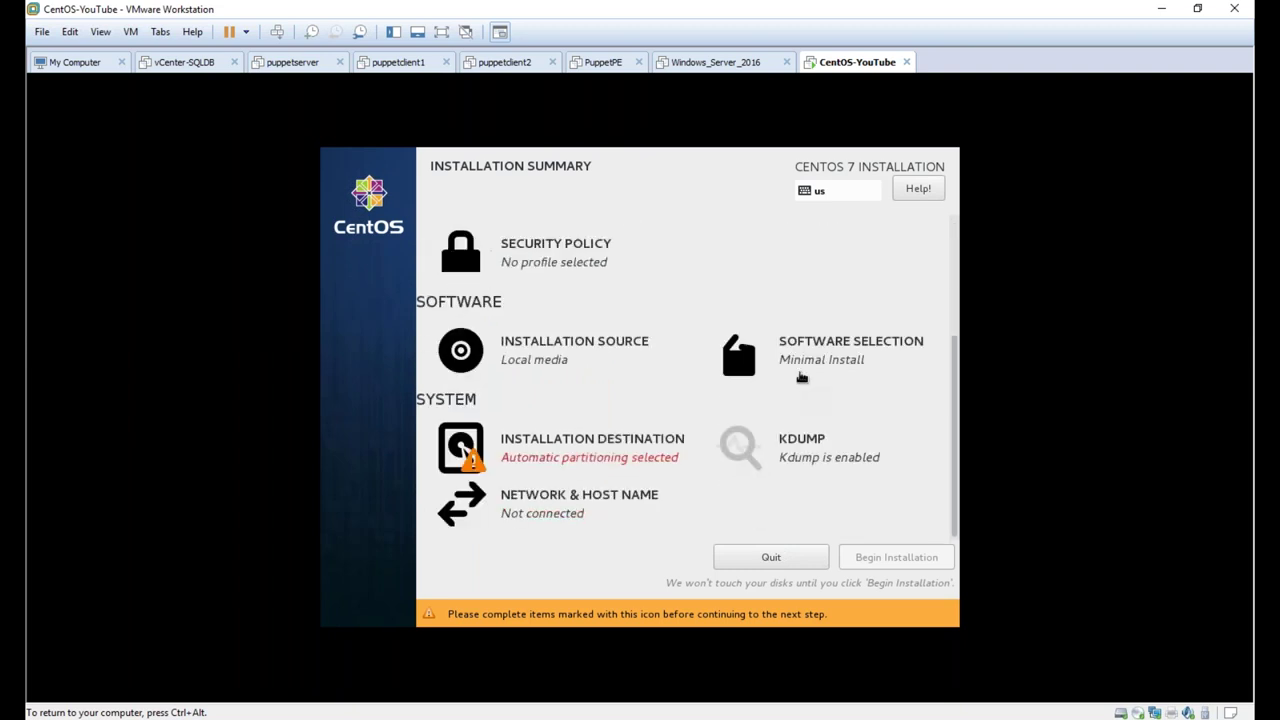
pyautogui.click(599, 448)
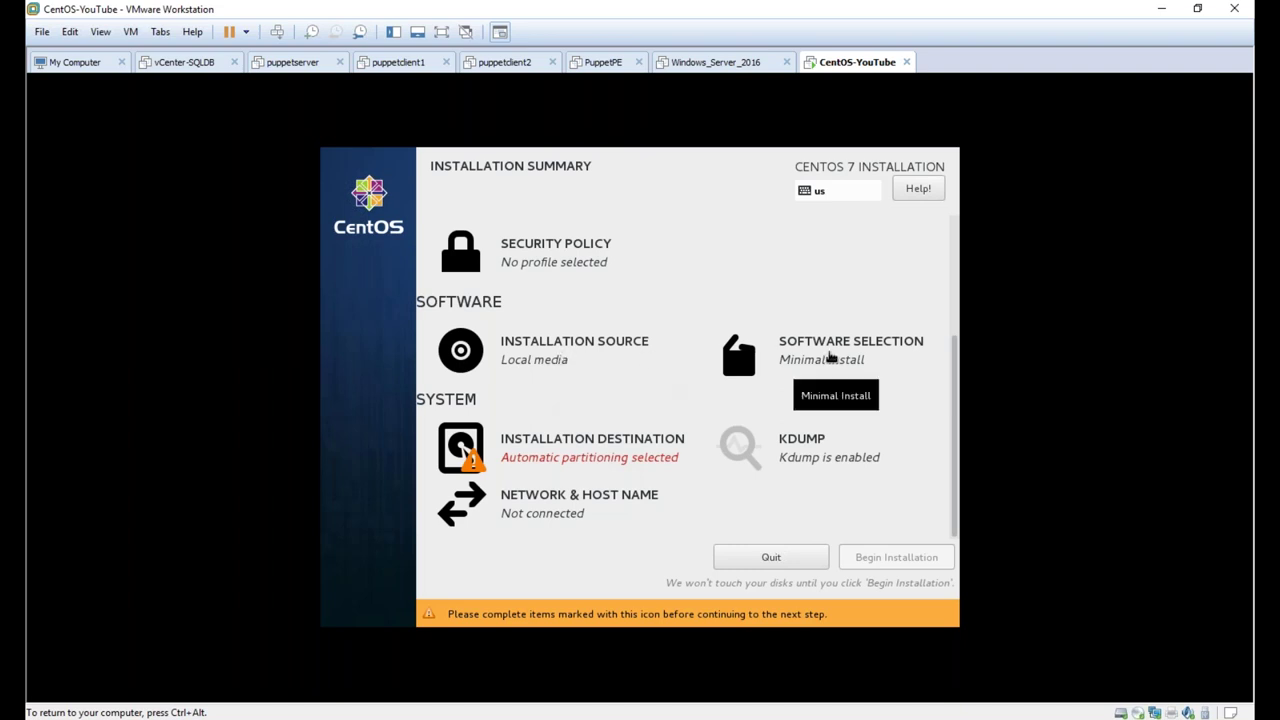
pyautogui.scroll(1, 687, 377)
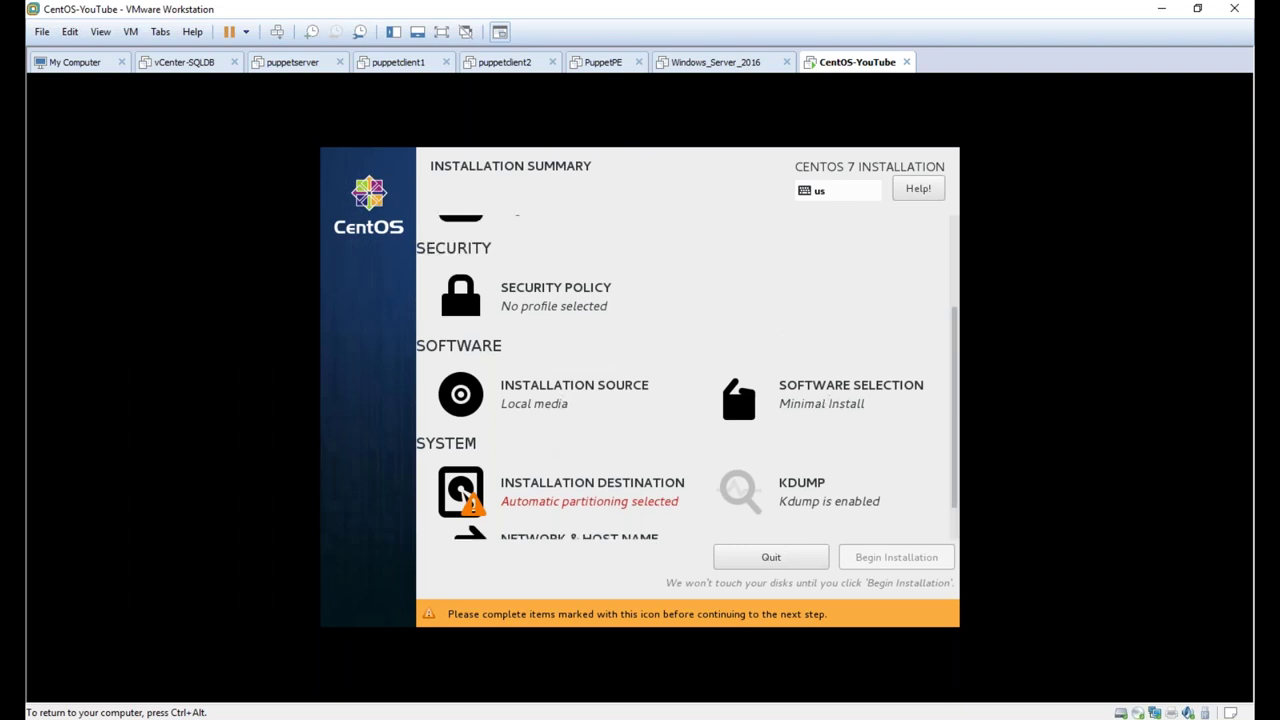
# - Set the installer's time zone to Asia/Kolkata and the clock's hour to 05
pyautogui.click(555, 216)
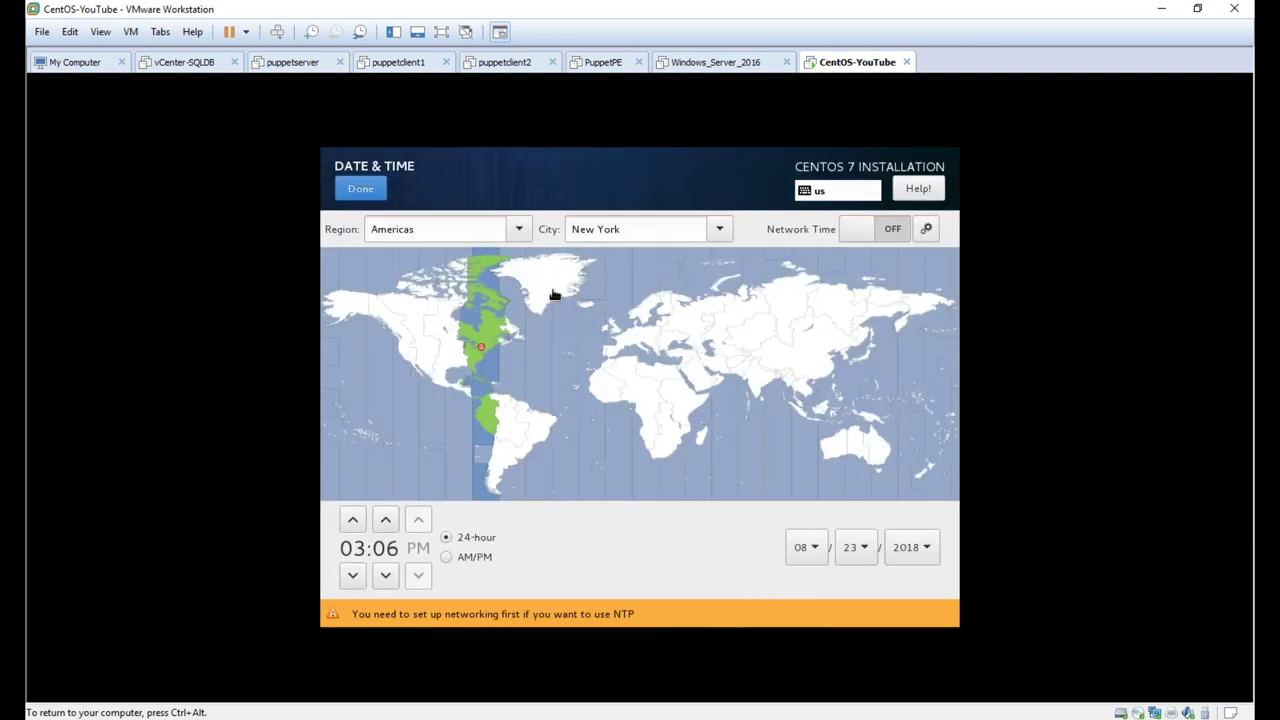
pyautogui.click(757, 390)
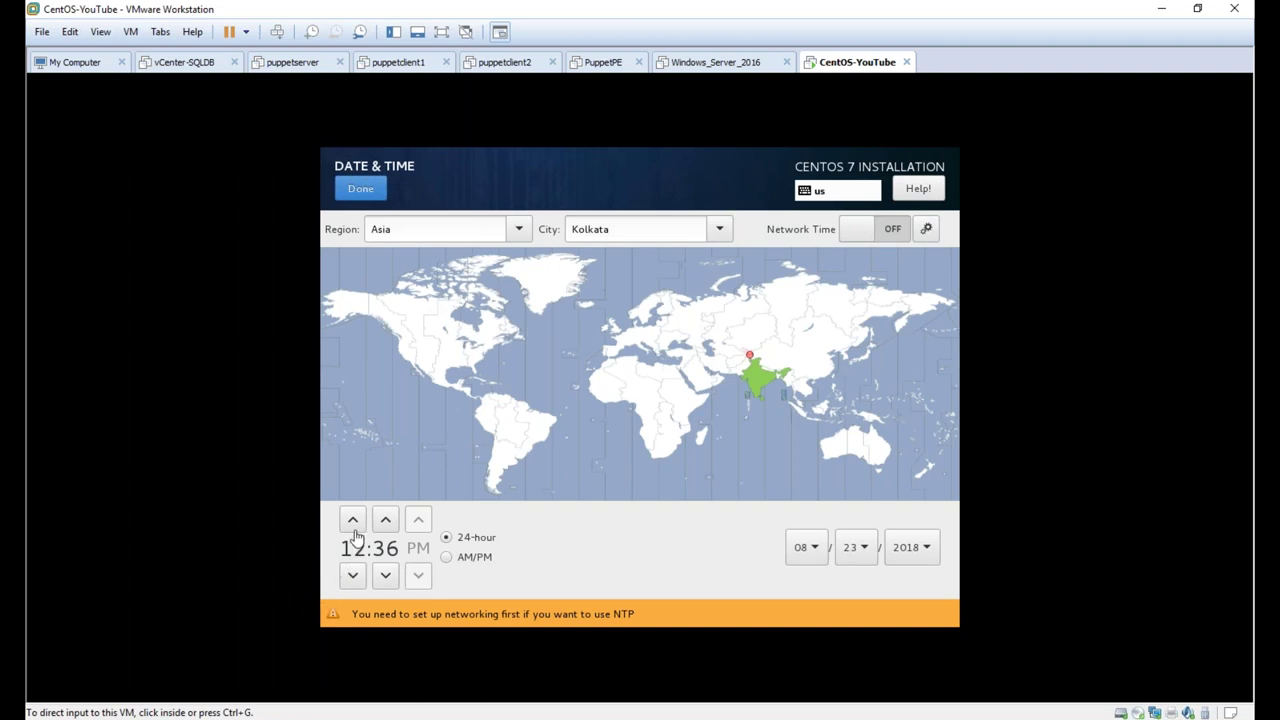
pyautogui.click(352, 570)
pyautogui.click(350, 578)
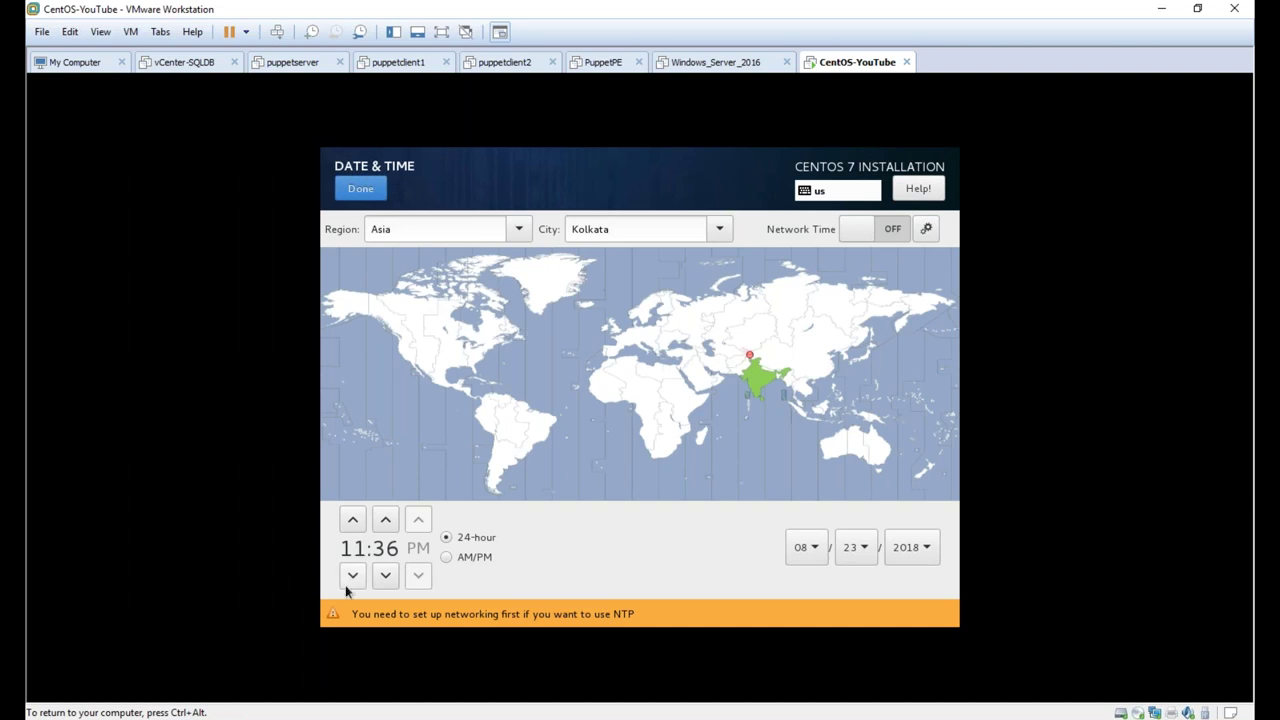
pyautogui.click(350, 585)
pyautogui.click(350, 585)
pyautogui.click(350, 585)
pyautogui.click(350, 585)
pyautogui.click(350, 585)
# - Set the clock's minutes to 43, try to switch on Network Time, and accept the date and time settings
pyautogui.click(389, 530)
pyautogui.click(389, 530)
pyautogui.click(389, 530)
pyautogui.click(389, 530)
pyautogui.click(389, 530)
pyautogui.click(389, 530)
pyautogui.click(388, 530)
pyautogui.click(388, 530)
pyautogui.click(388, 530)
pyautogui.click(388, 530)
pyautogui.click(388, 530)
pyautogui.click(388, 530)
pyautogui.click(388, 530)
pyautogui.click(388, 530)
pyautogui.click(388, 530)
pyautogui.click(388, 530)
pyautogui.click(388, 530)
pyautogui.click(388, 530)
pyautogui.click(388, 530)
pyautogui.click(388, 530)
pyautogui.click(388, 530)
pyautogui.click(388, 530)
pyautogui.click(388, 530)
pyautogui.click(388, 530)
pyautogui.click(890, 229)
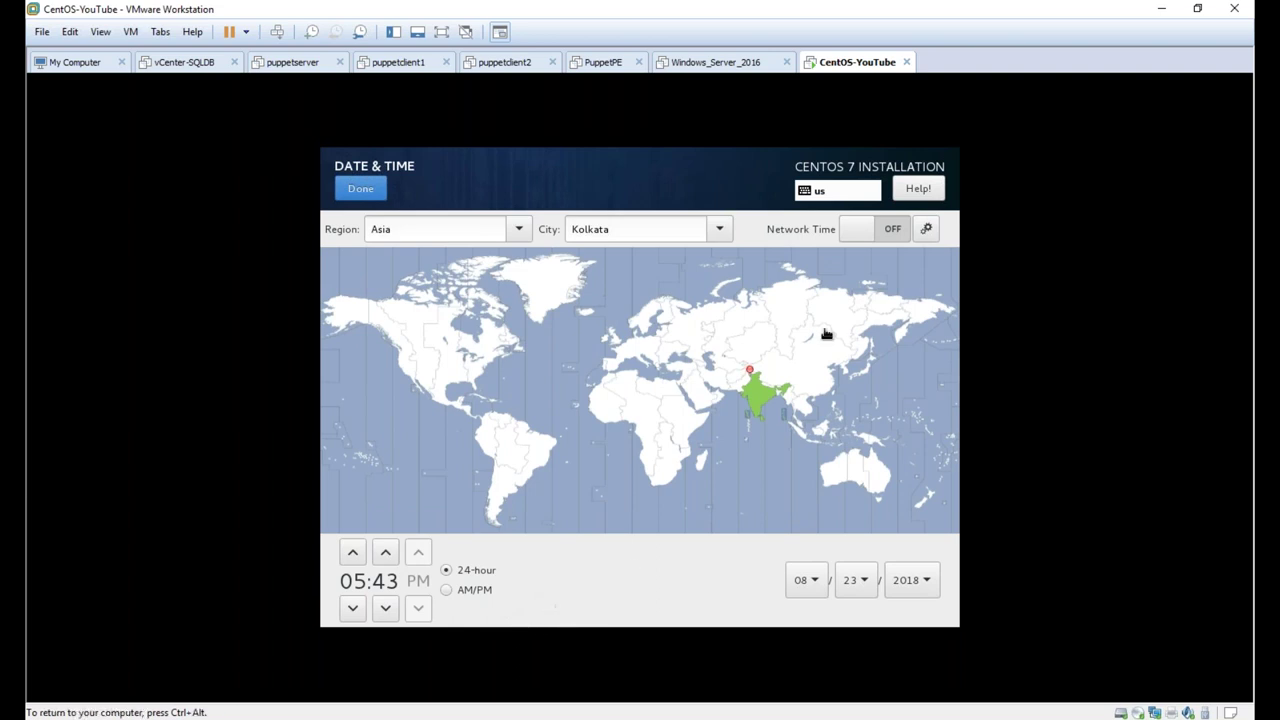
pyautogui.click(358, 191)
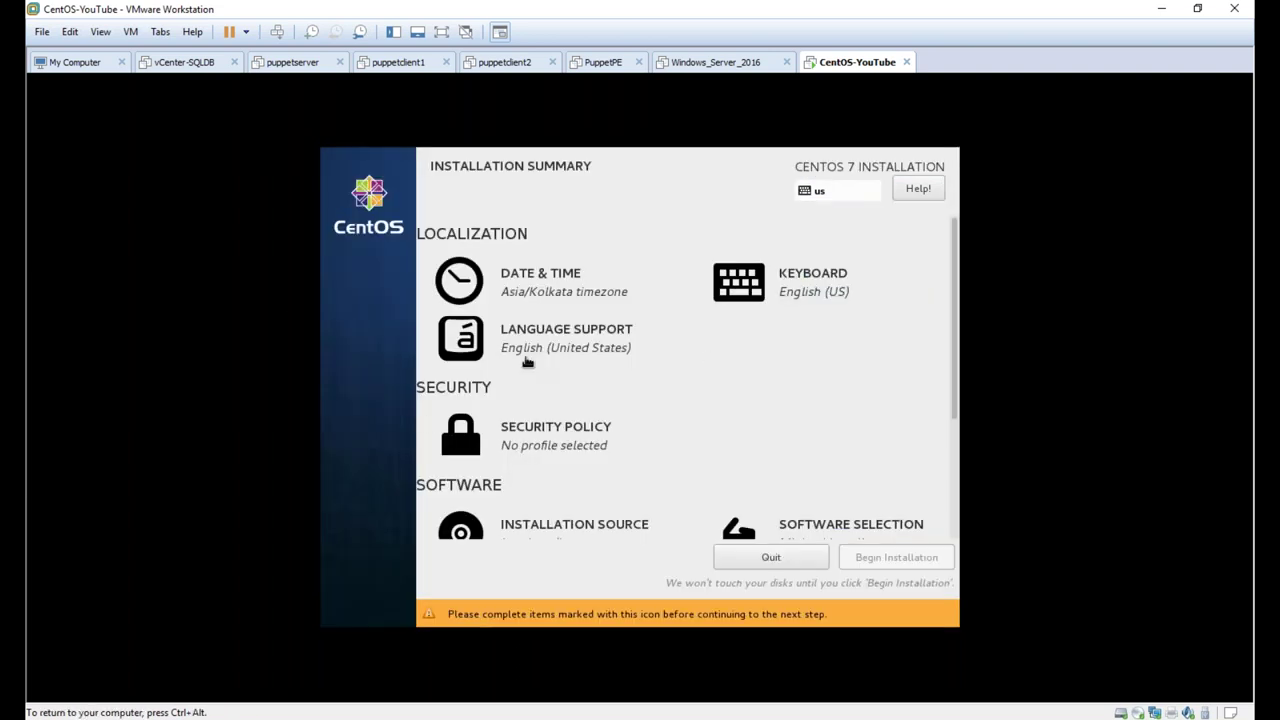
# - Review the security policy profiles and the installation source, keeping the auto-detected installation media
pyautogui.click(589, 437)
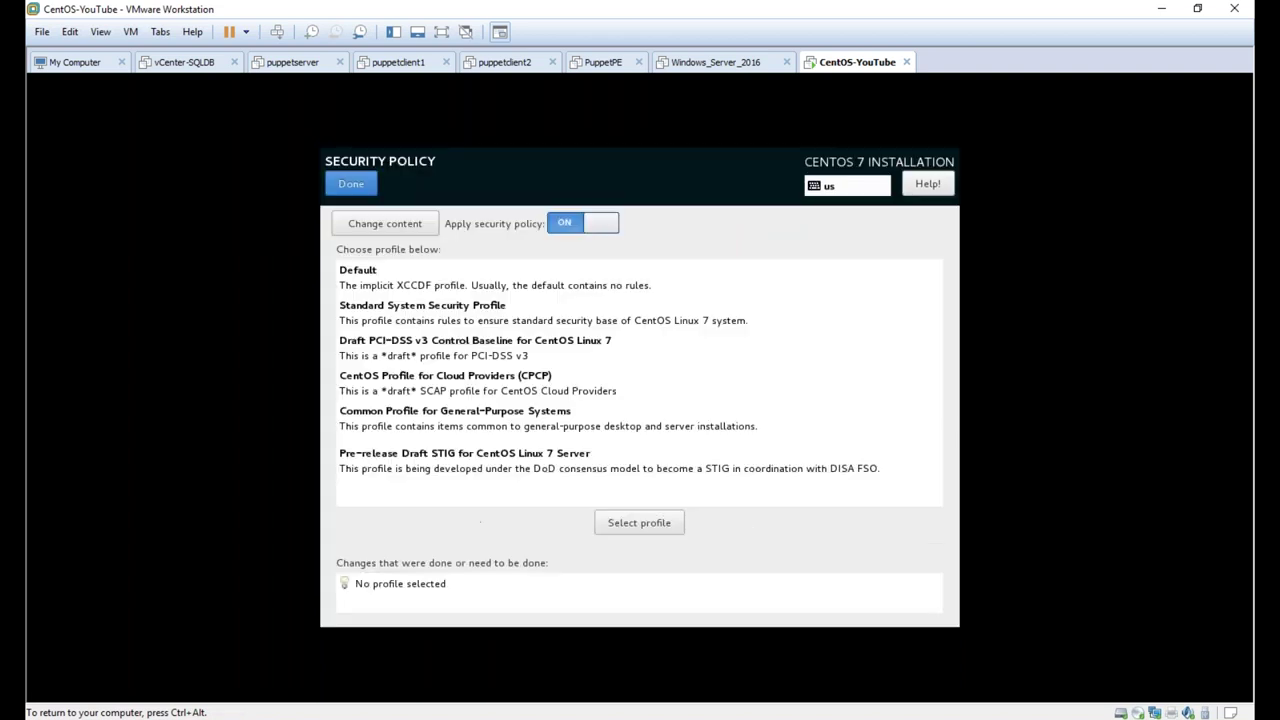
pyautogui.click(358, 189)
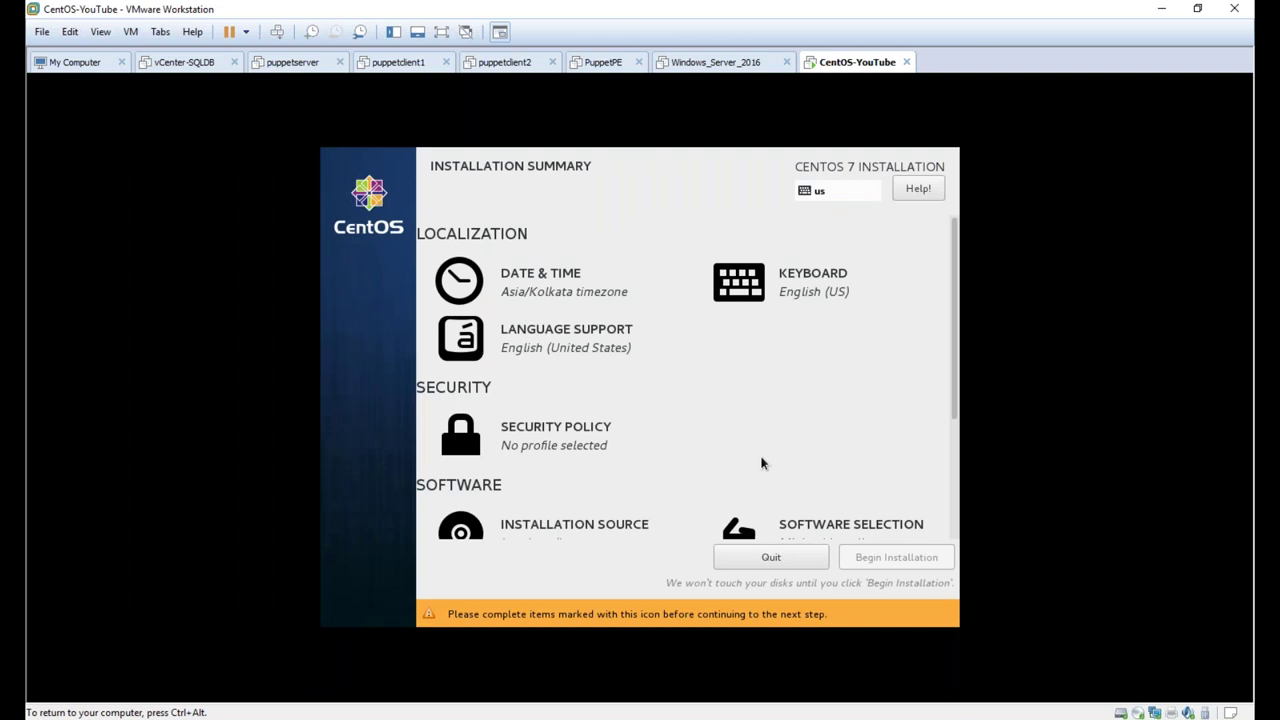
pyautogui.scroll(-2, 762, 463)
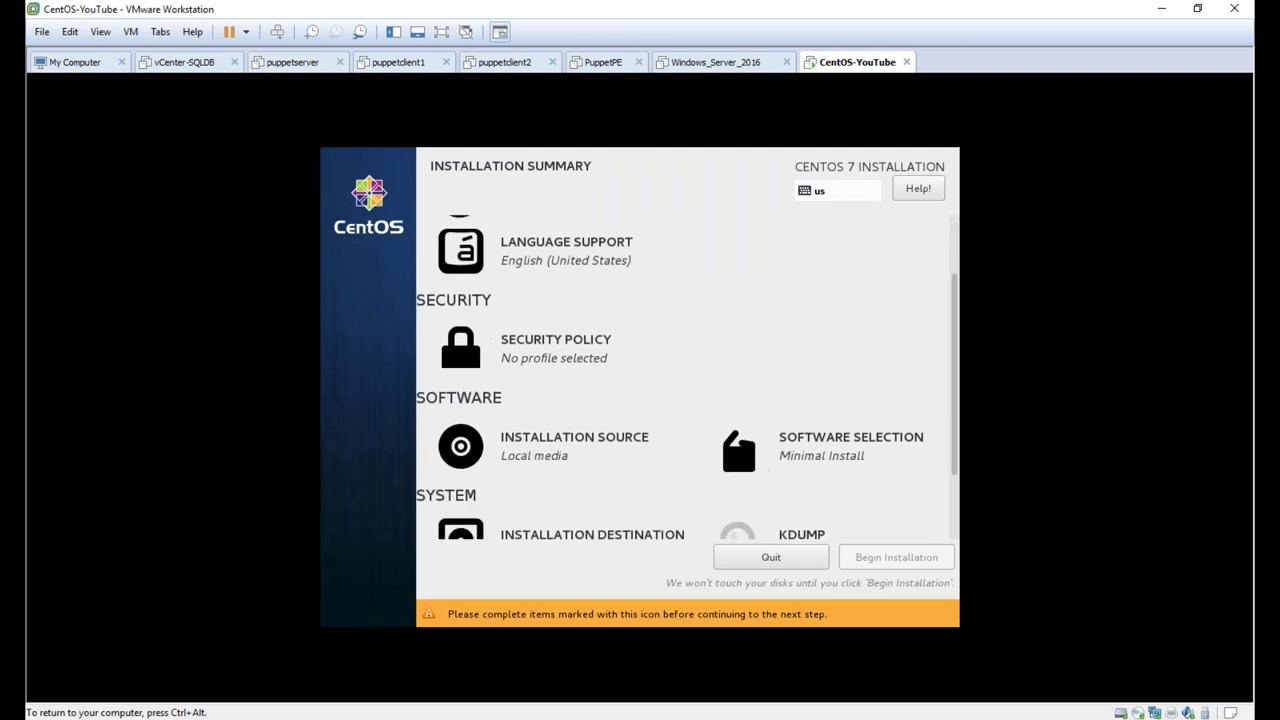
pyautogui.scroll(-2, 766, 466)
pyautogui.click(571, 366)
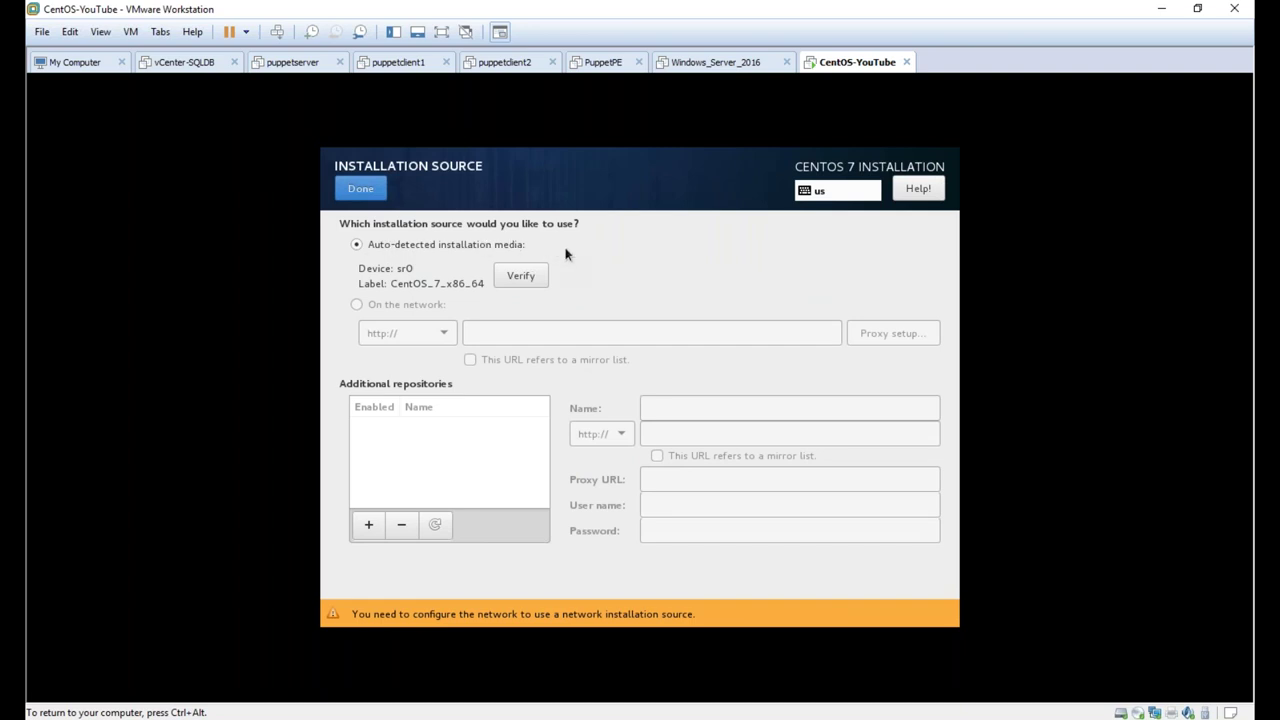
pyautogui.click(368, 191)
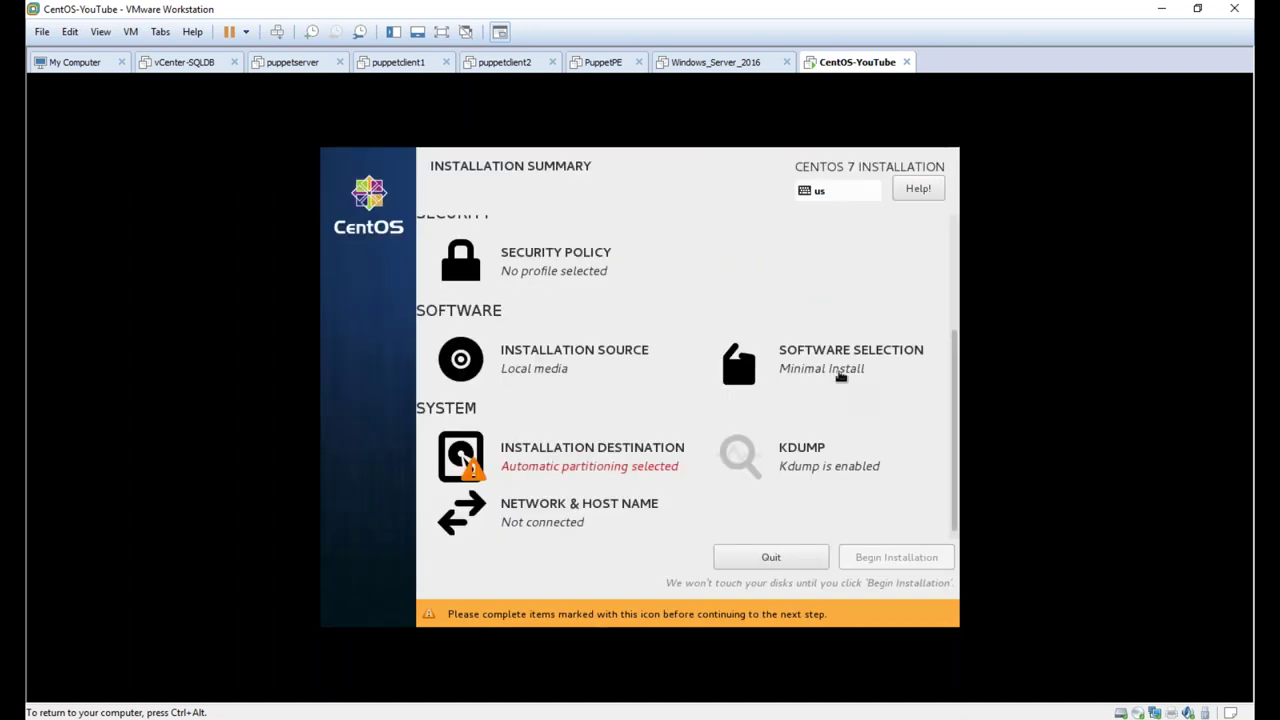
# - Choose Server with GUI as the base environment in the software selection
pyautogui.click(838, 375)
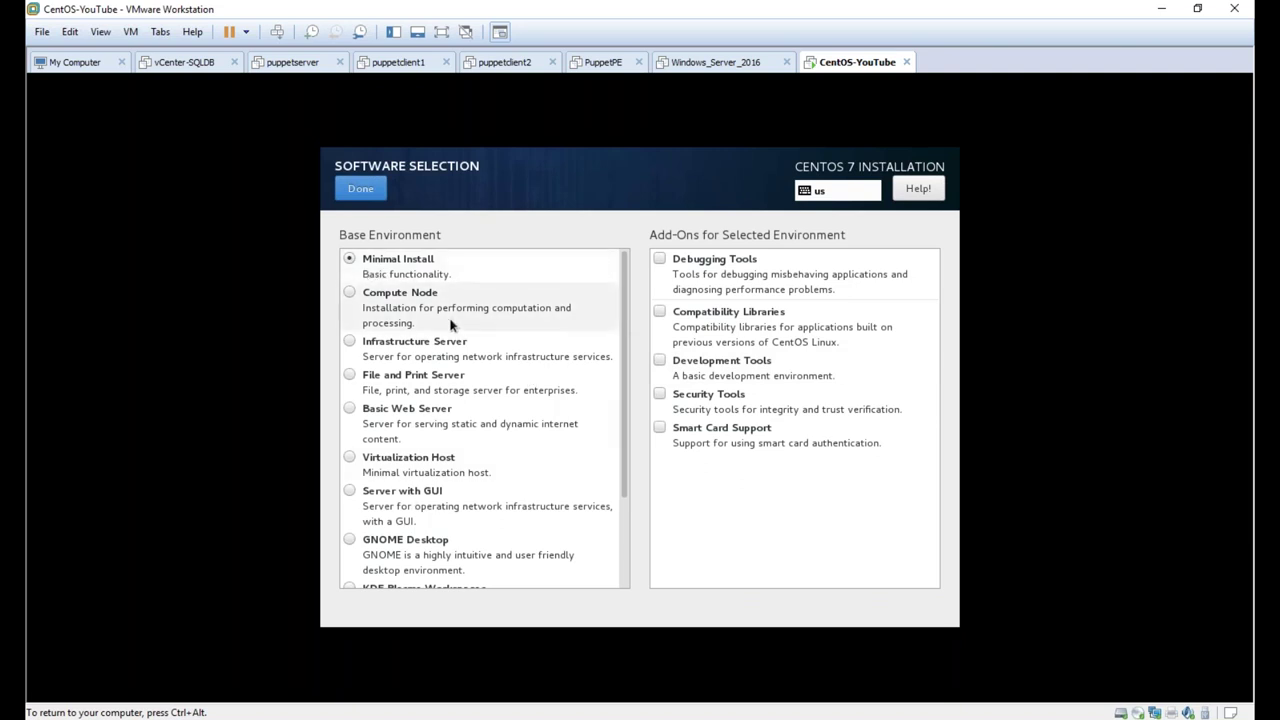
pyautogui.scroll(-3, 450, 324)
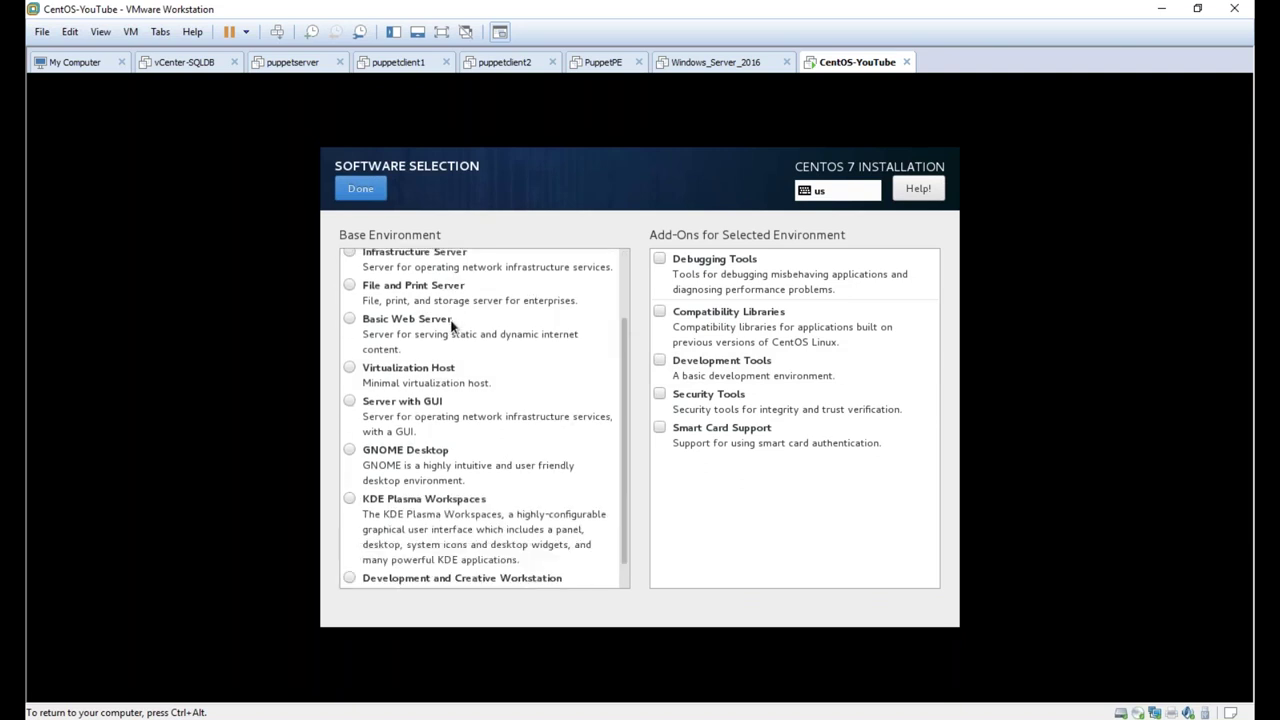
pyautogui.click(396, 423)
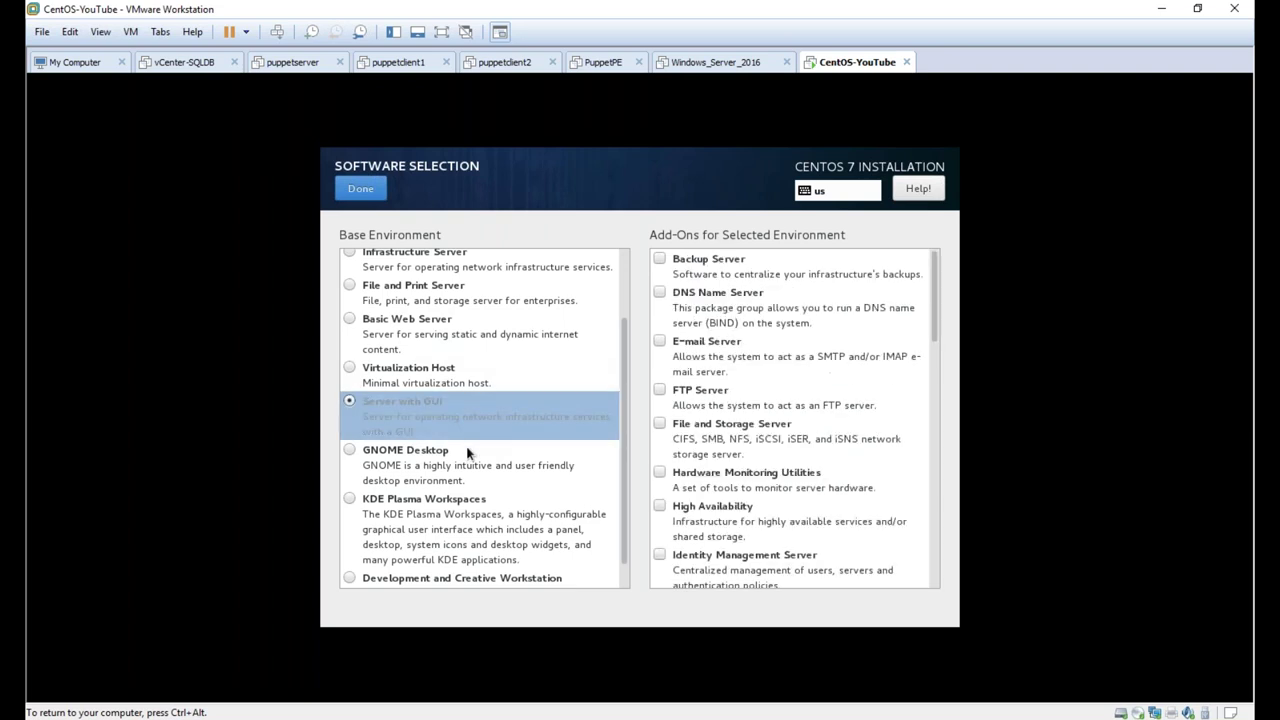